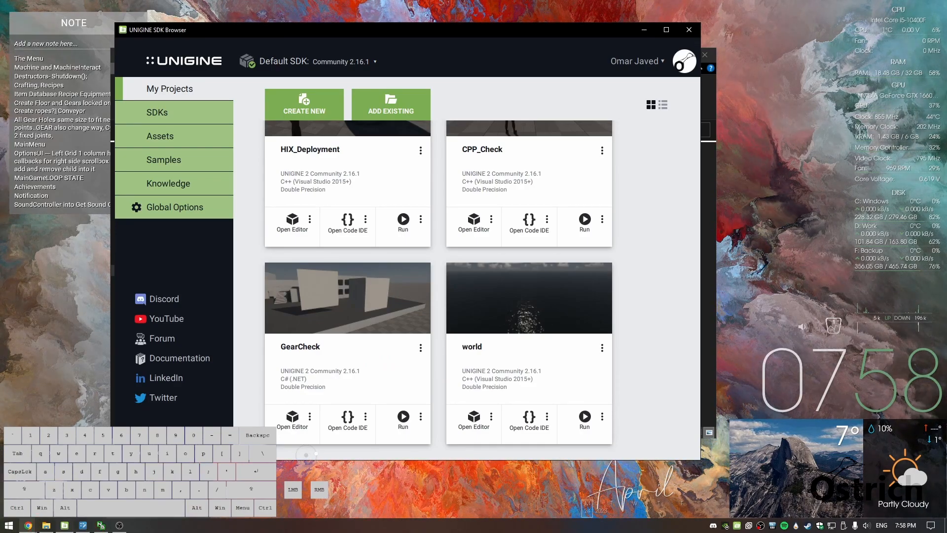
# Switch to Chrome and visit the Poly Haven and ambientCG texture library sites
pyautogui.click(28, 525)
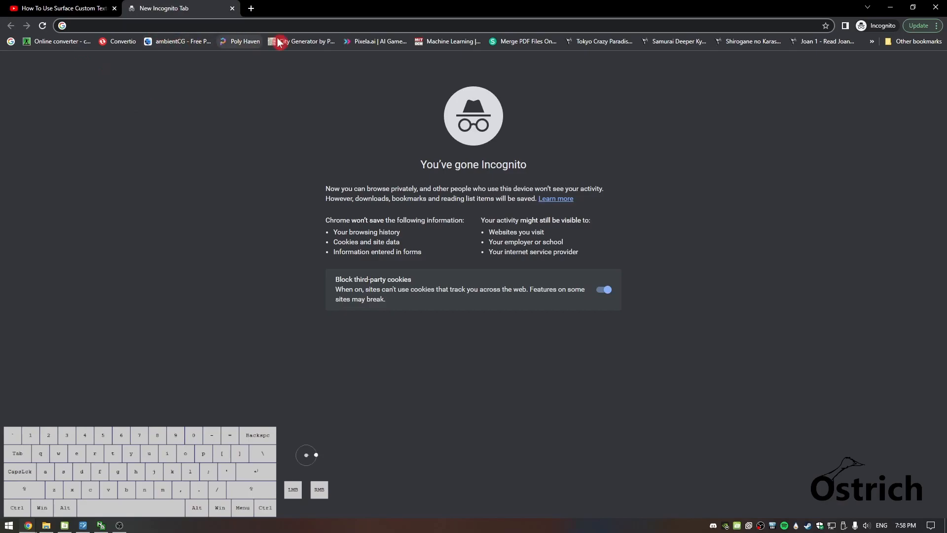
pyautogui.click(251, 41)
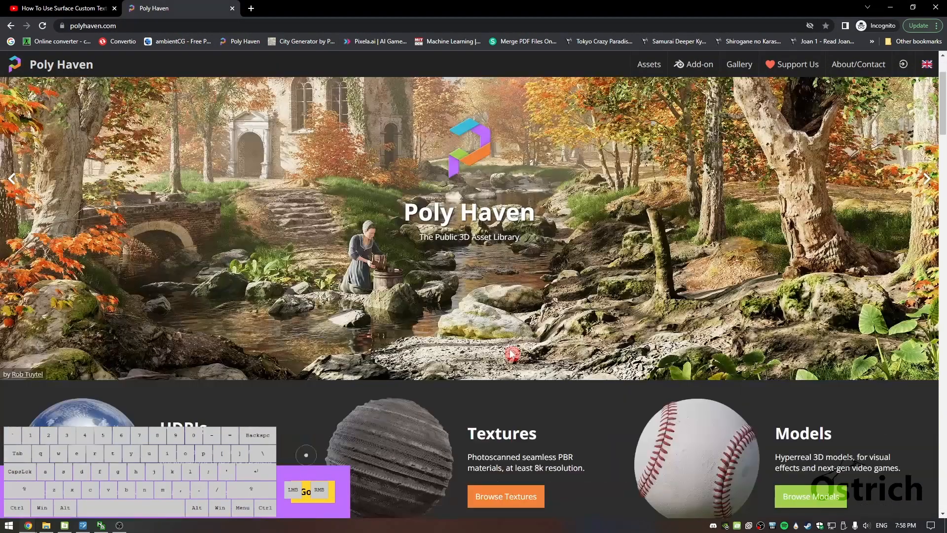
pyautogui.scroll(-1, 512, 354)
pyautogui.click(166, 42)
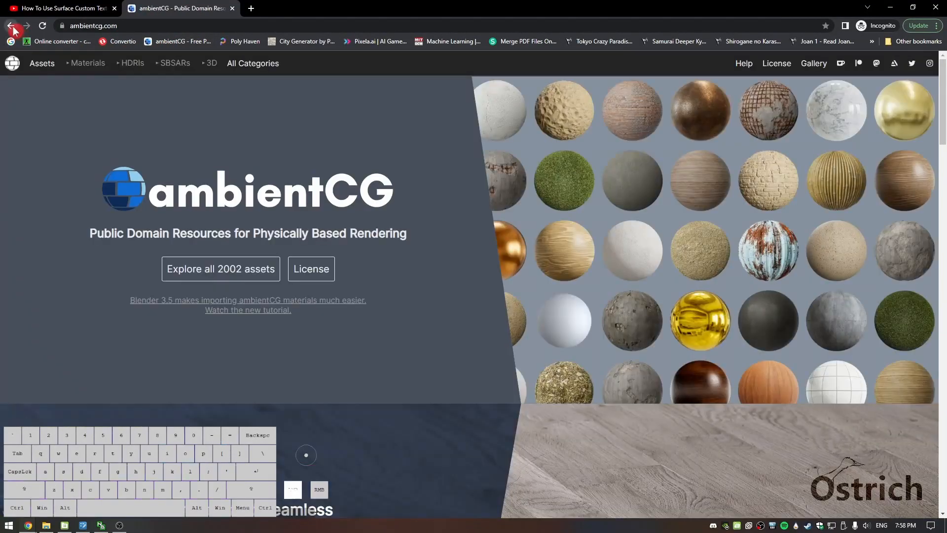
# Return to Poly Haven and browse the materials in its Textures library
pyautogui.click(10, 25)
pyautogui.scroll(-1, 429, 293)
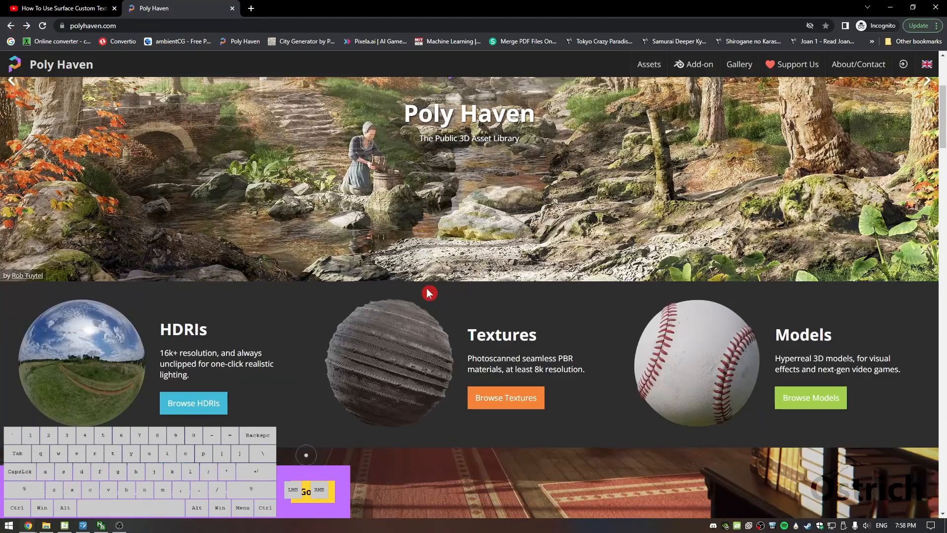
pyautogui.scroll(-1, 429, 293)
pyautogui.click(433, 285)
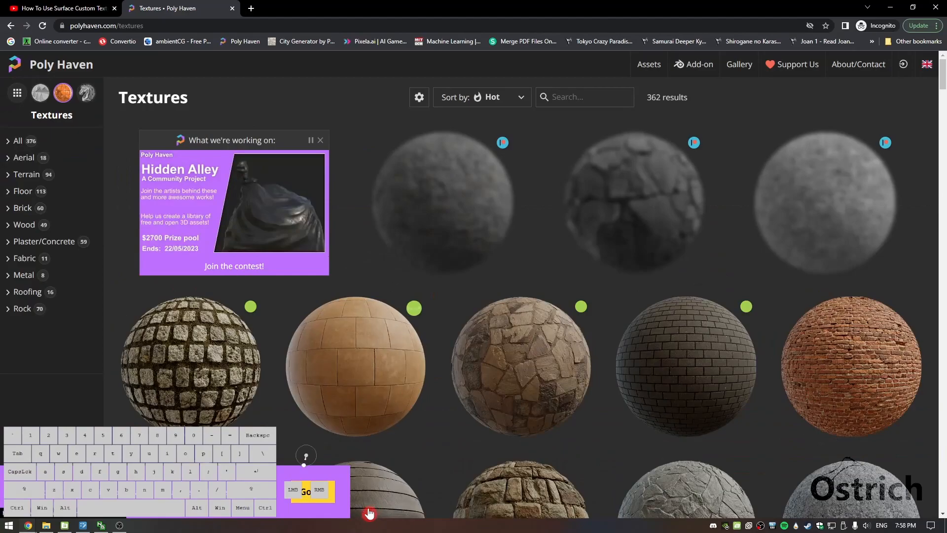
pyautogui.scroll(-4, 266, 416)
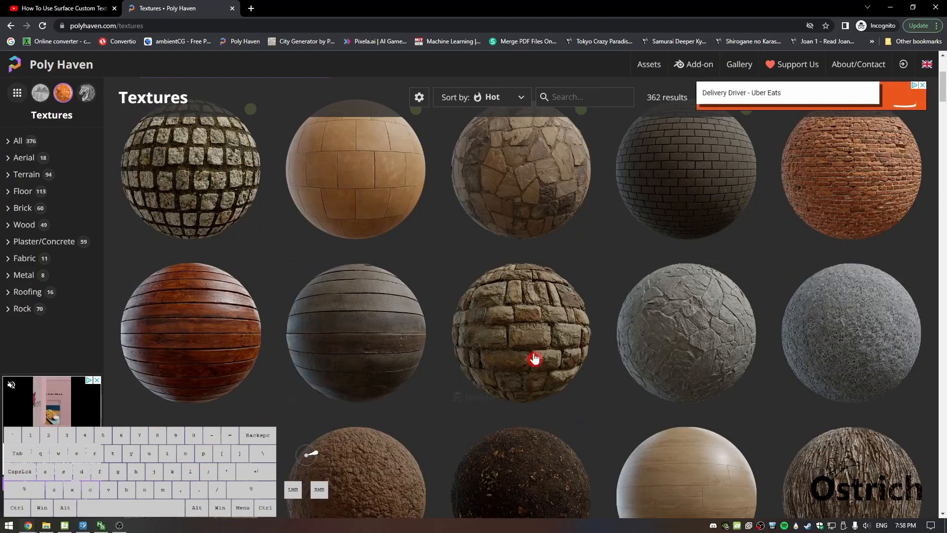
# Switch to File Explorer and examine the EXR and PNG texture maps in the qet textures folder on the Desktop
pyautogui.click(47, 525)
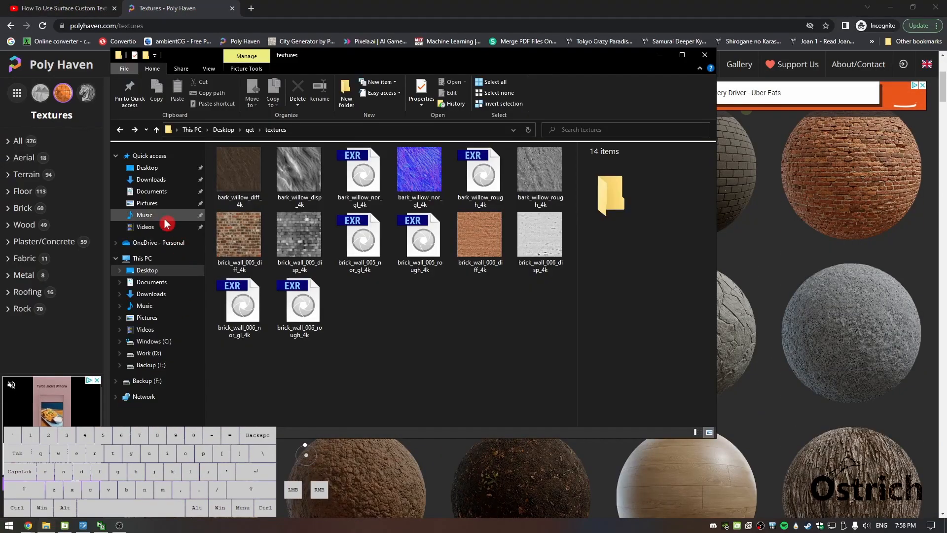
pyautogui.click(152, 180)
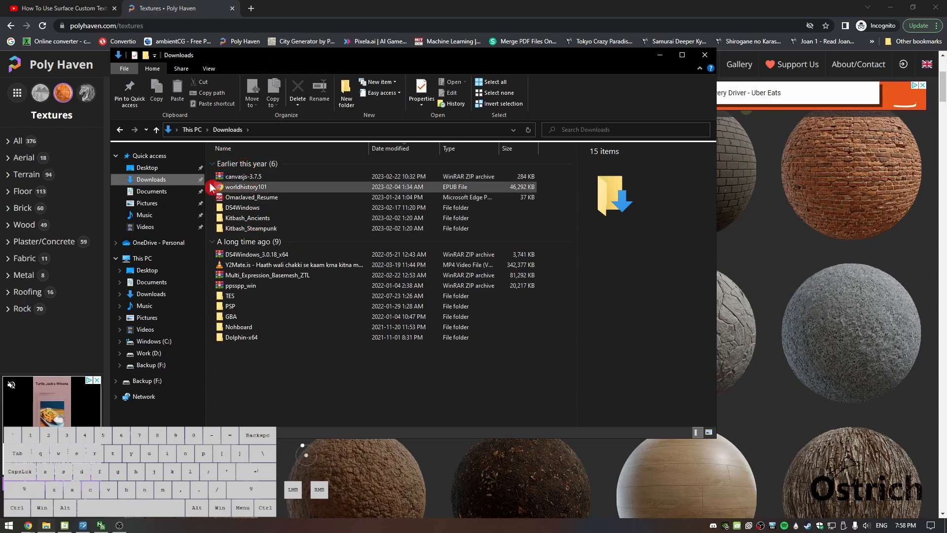
pyautogui.click(119, 128)
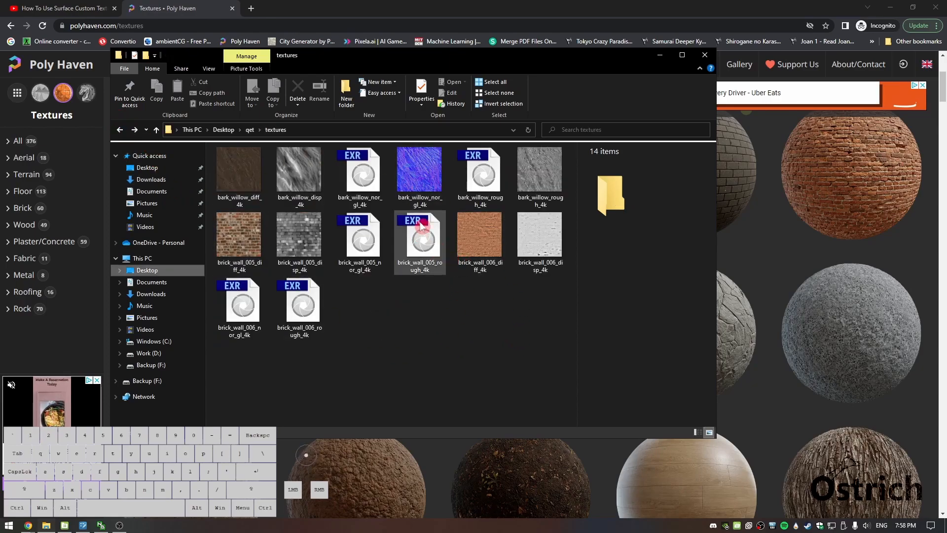
pyautogui.click(372, 244)
pyautogui.click(421, 245)
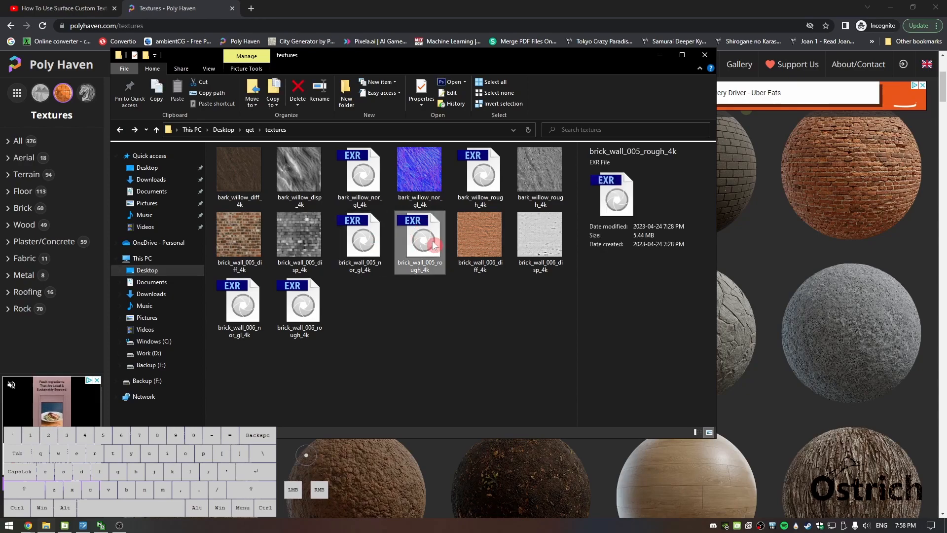
pyautogui.click(428, 190)
pyautogui.keyDown('ctrl'); pyautogui.click(539, 178); pyautogui.keyUp('ctrl')
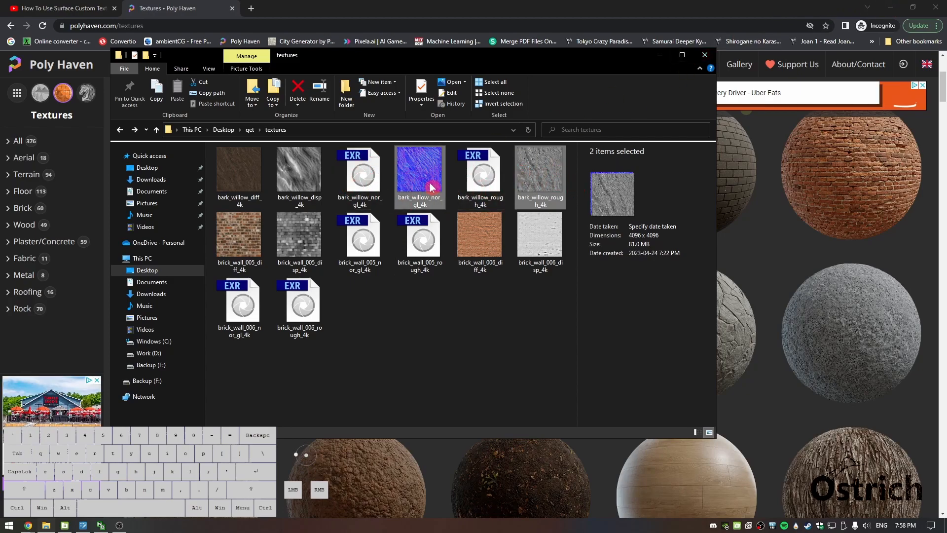
pyautogui.click(441, 383)
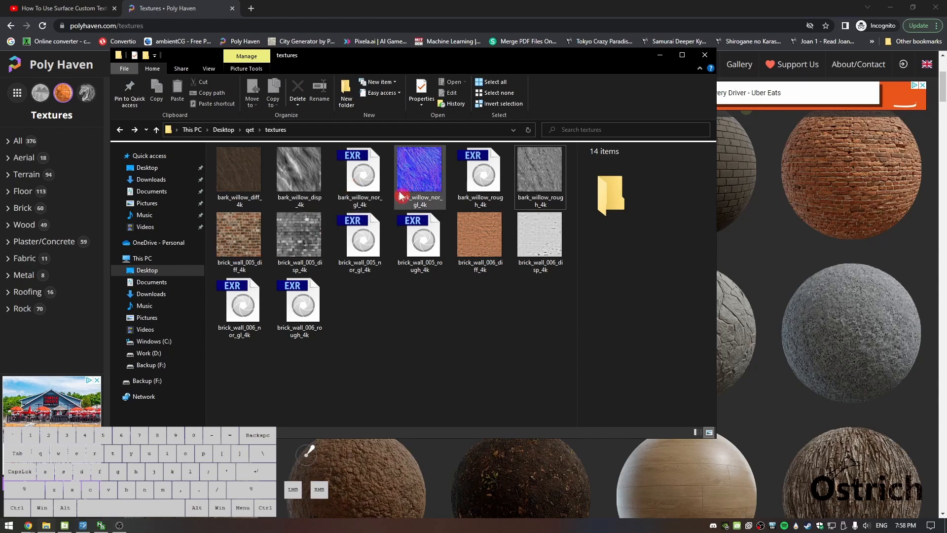
# Back in Chrome, view Poly Haven's Wood Floor Deck texture page and the Online-Convert file converter site
pyautogui.click(340, 12)
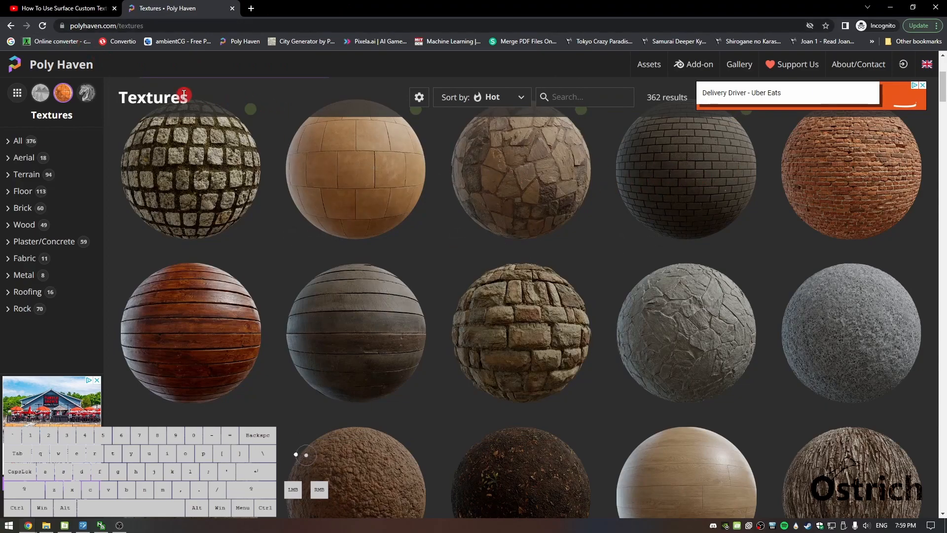
pyautogui.click(190, 340)
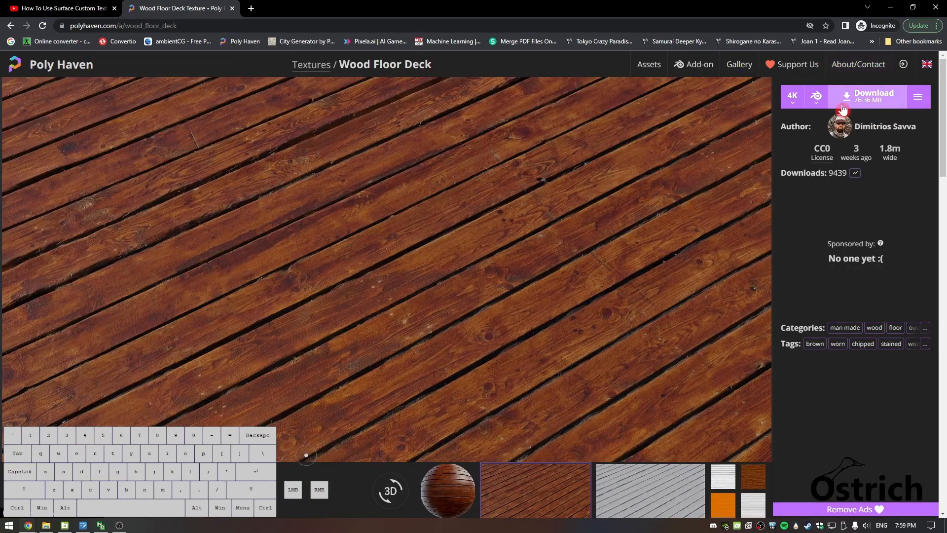
pyautogui.click(52, 41)
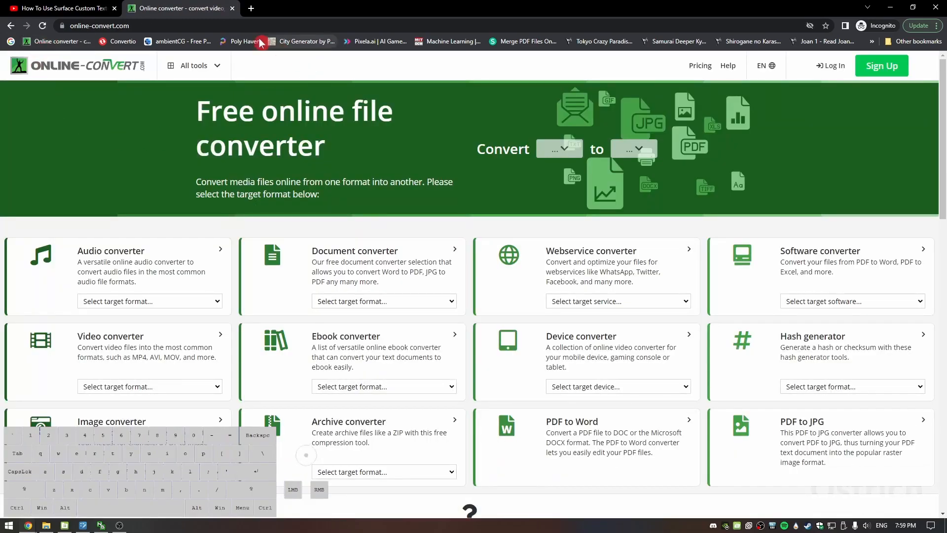
pyautogui.click(117, 41)
pyautogui.click(69, 41)
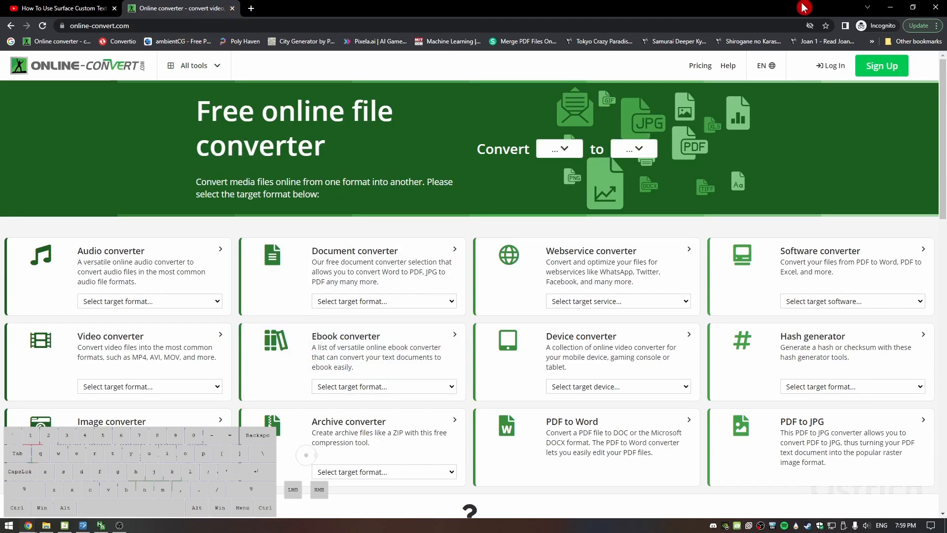
# Launch Photoshop and open the bark_willow_nor_gl_4k EXR file through the Exr-IO import options
pyautogui.click(890, 7)
pyautogui.click(9, 525)
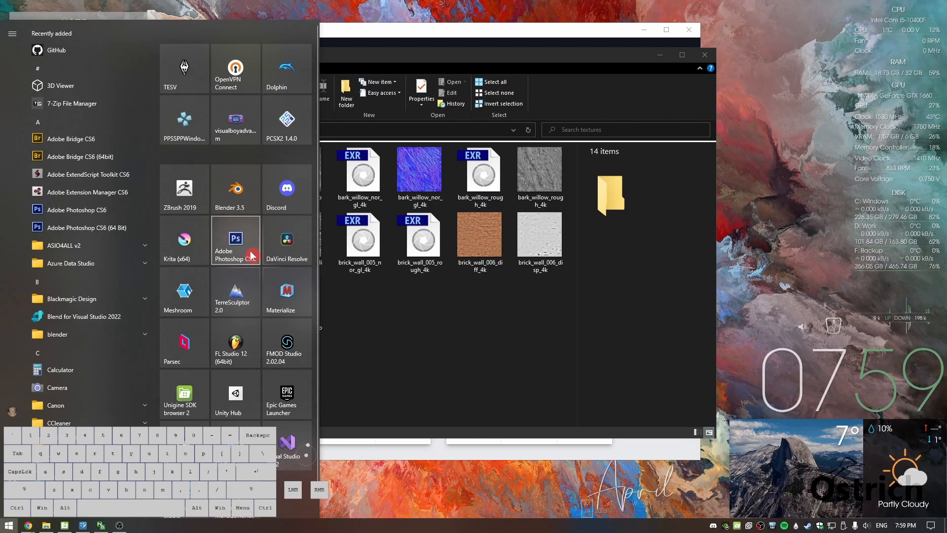
pyautogui.click(236, 241)
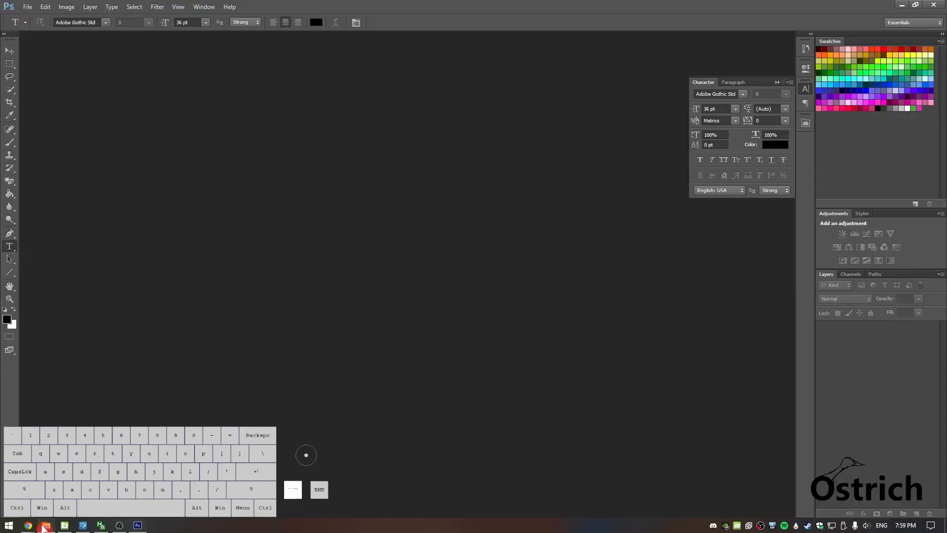
pyautogui.hotkey('alt', 'Tab')
pyautogui.moveTo(375, 176); pyautogui.dragTo(89, 221)
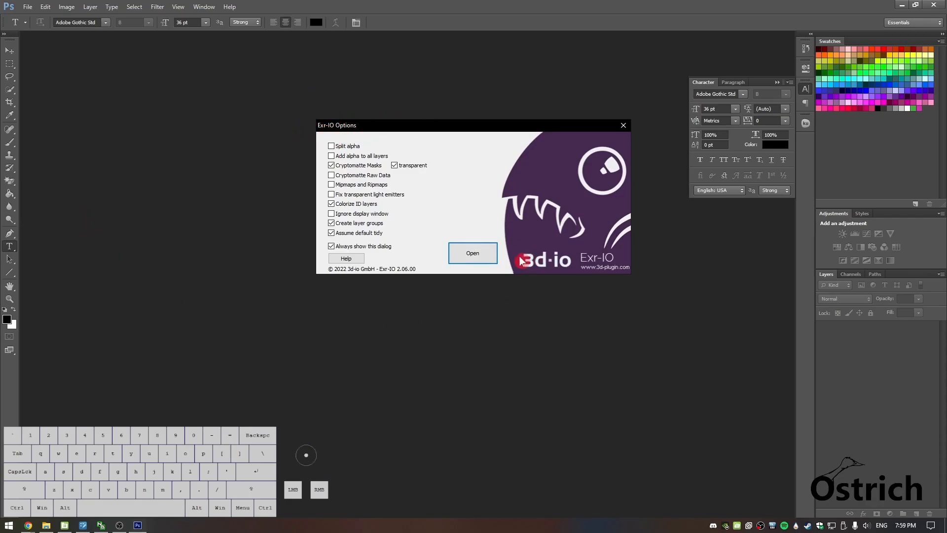
pyautogui.click(487, 261)
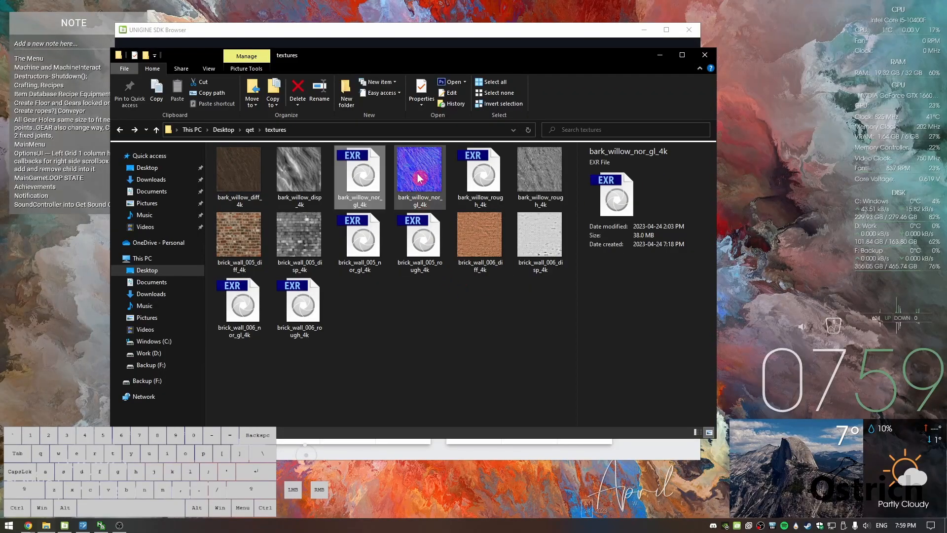
# Compare the bark_willow maps in the File Explorer textures folder with the textures imported in the GearCheck project in UnigineEditor
pyautogui.click(239, 174)
pyautogui.click(529, 158)
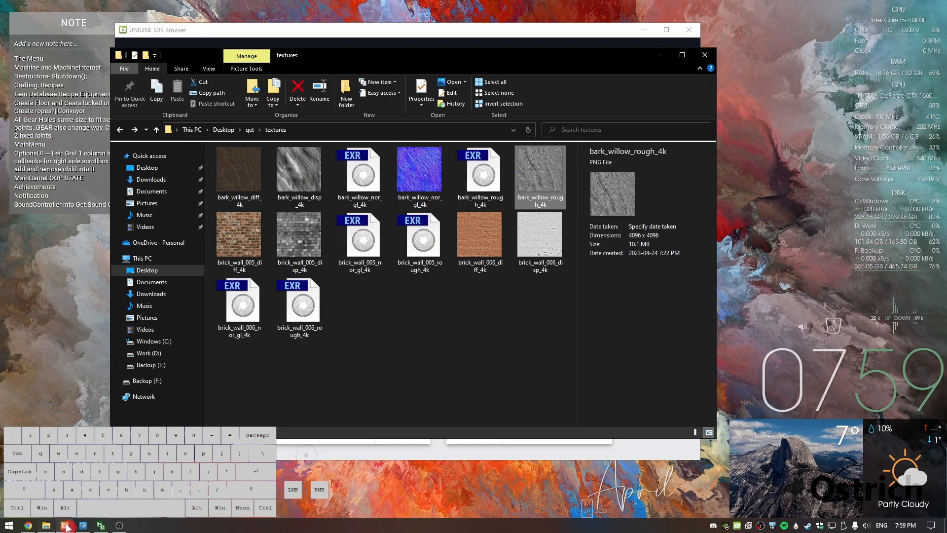
pyautogui.click(83, 526)
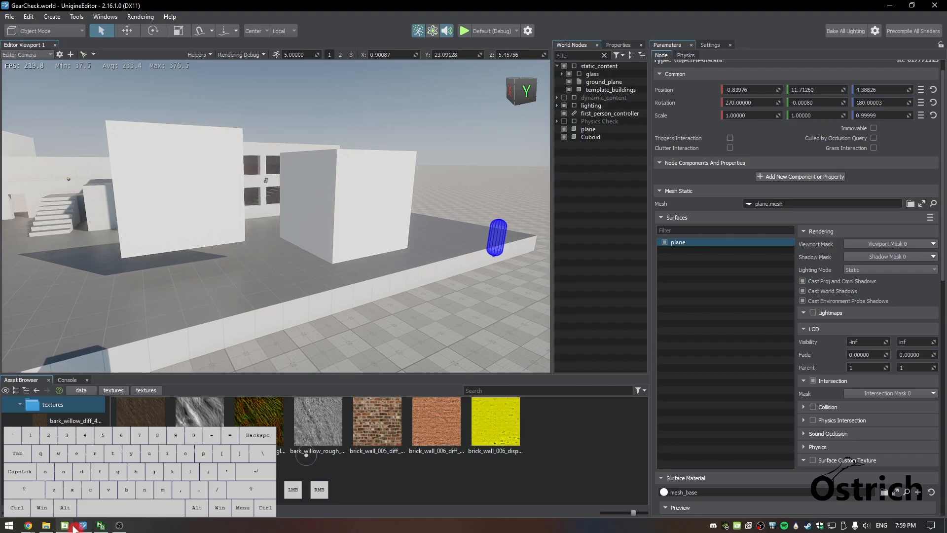
pyautogui.click(46, 525)
pyautogui.moveTo(439, 58); pyautogui.dragTo(567, 33)
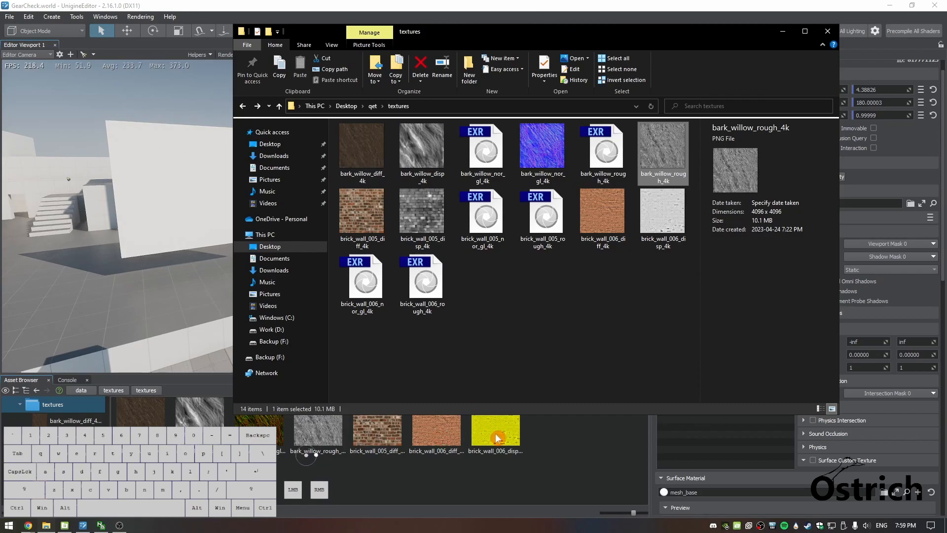
# Inspect the brick_wall_005 and brick_wall_006 diffuse texture assets in UnigineEditor
pyautogui.click(398, 446)
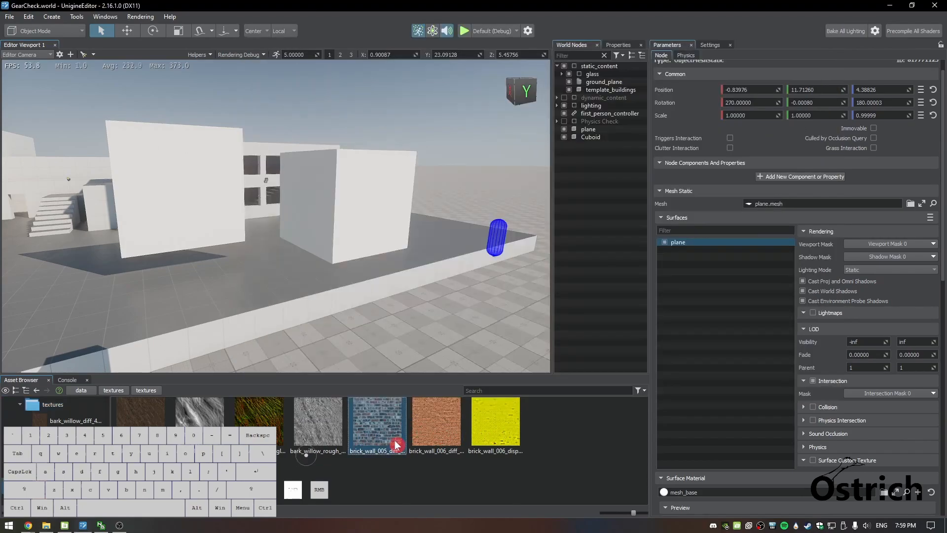
pyautogui.click(440, 456)
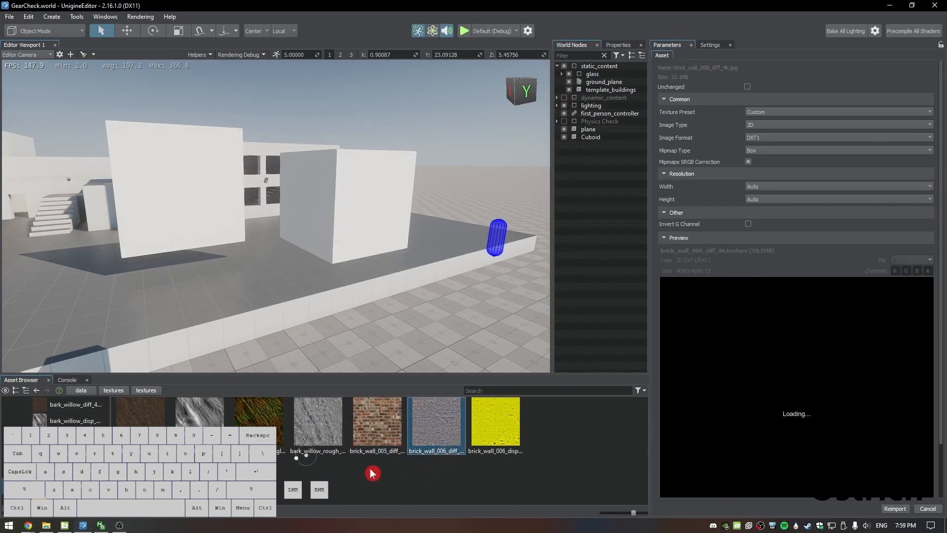
pyautogui.click(84, 526)
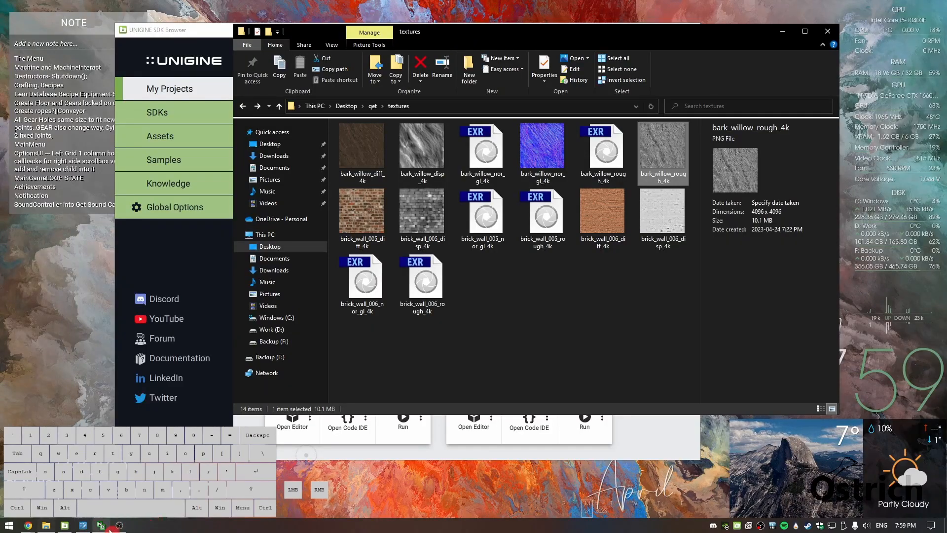
pyautogui.click(83, 526)
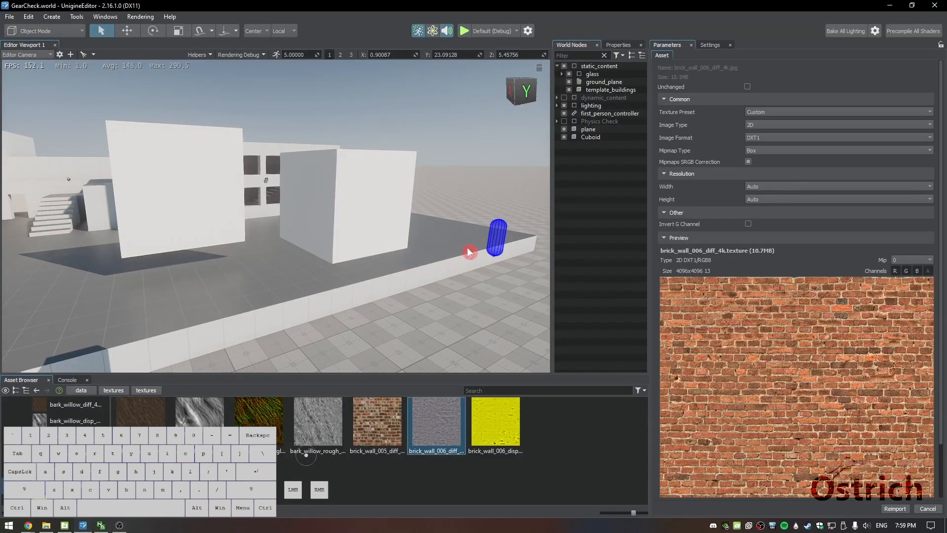
# Create a child material of mesh_base for the Cuboid's box surface, stored in the parent textures folder
pyautogui.click(115, 392)
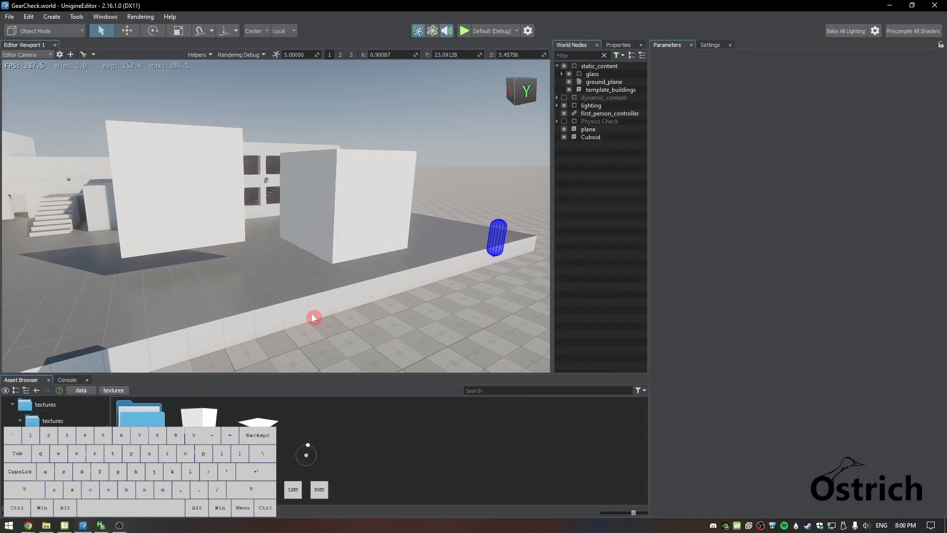
pyautogui.click(361, 205)
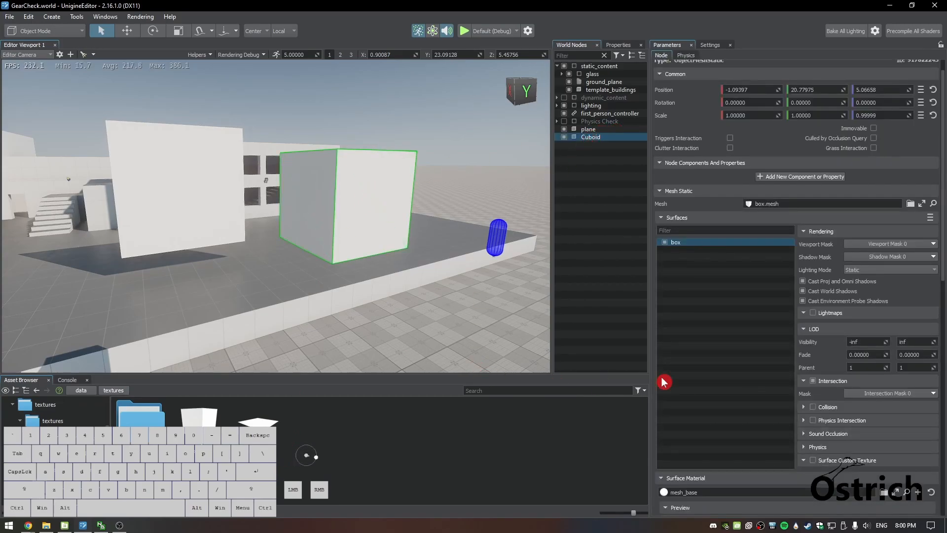
pyautogui.scroll(-5, 937, 335)
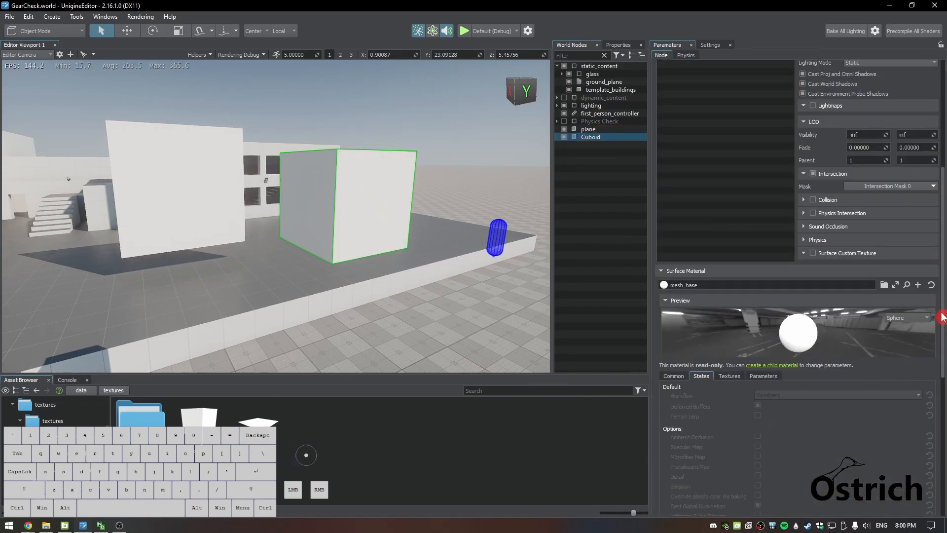
pyautogui.scroll(-3, 942, 316)
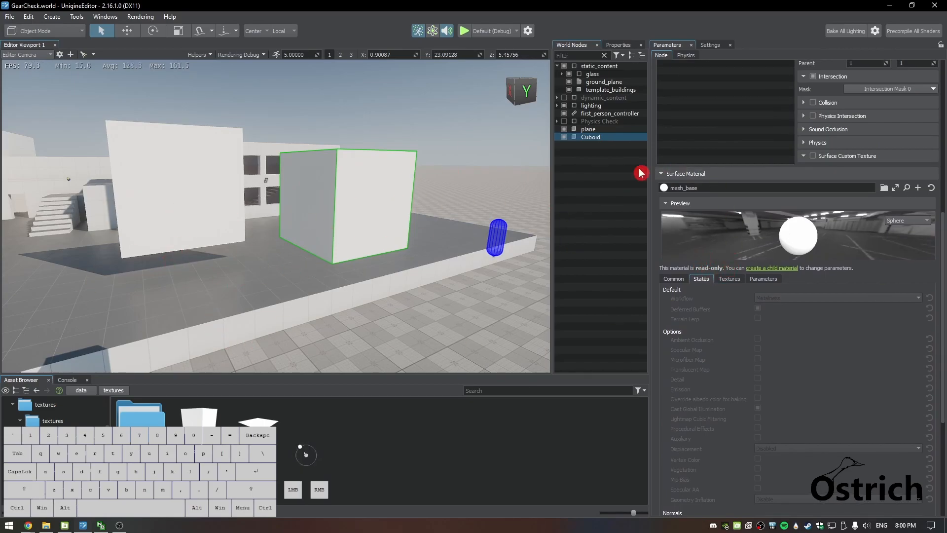
pyautogui.click(674, 279)
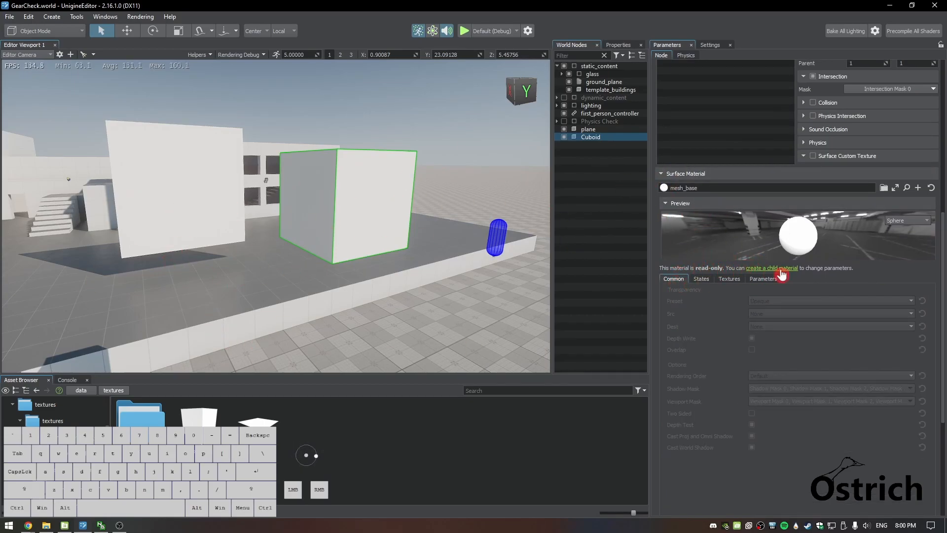
pyautogui.click(918, 187)
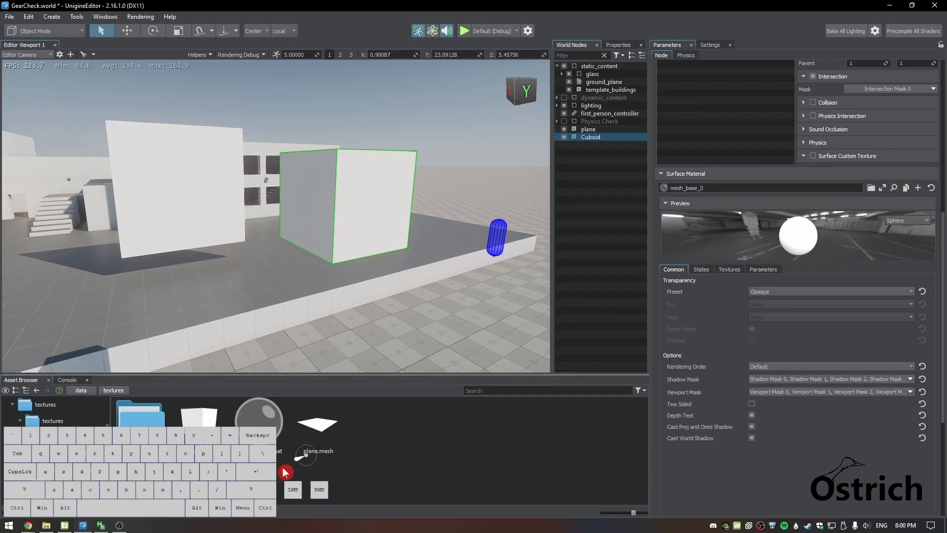
# Examine the transparency, rendering and state options of the new mesh_base_0 material asset
pyautogui.click(280, 442)
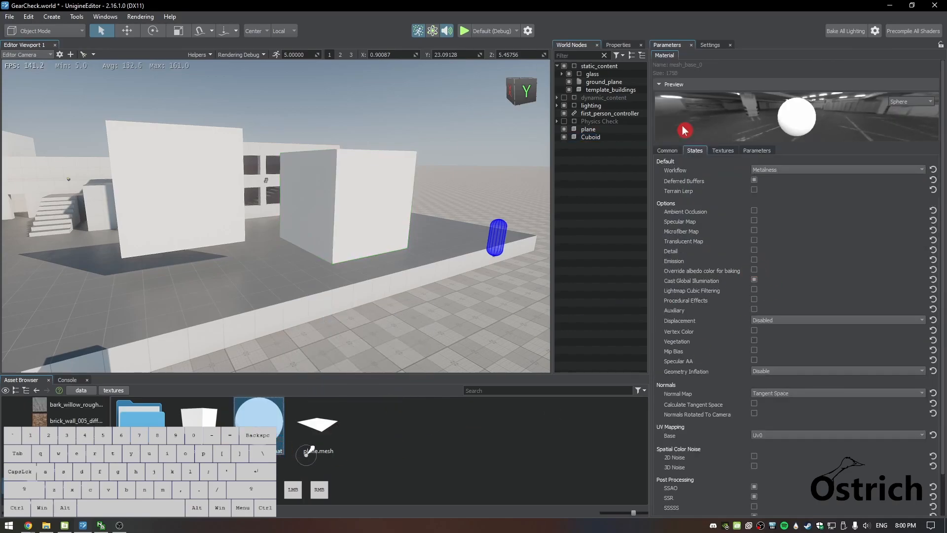
pyautogui.click(674, 151)
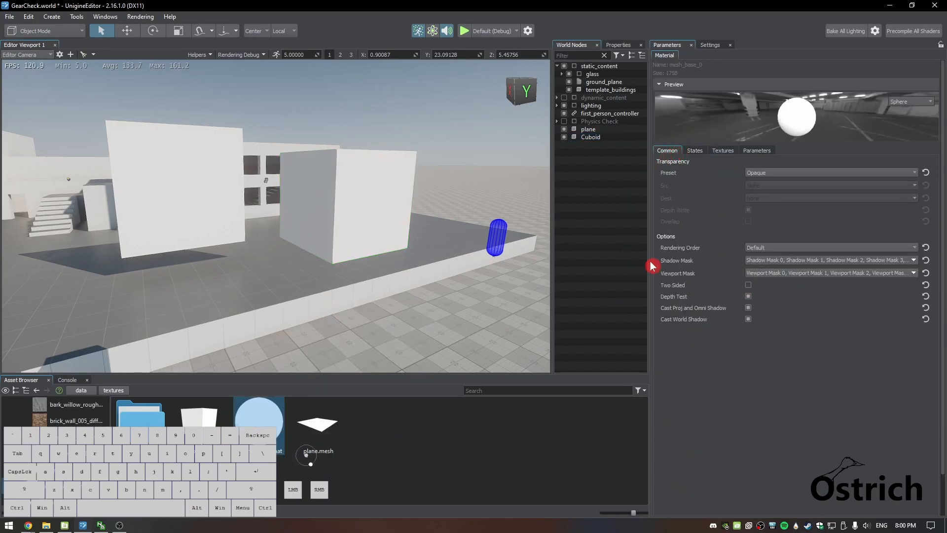
pyautogui.click(699, 151)
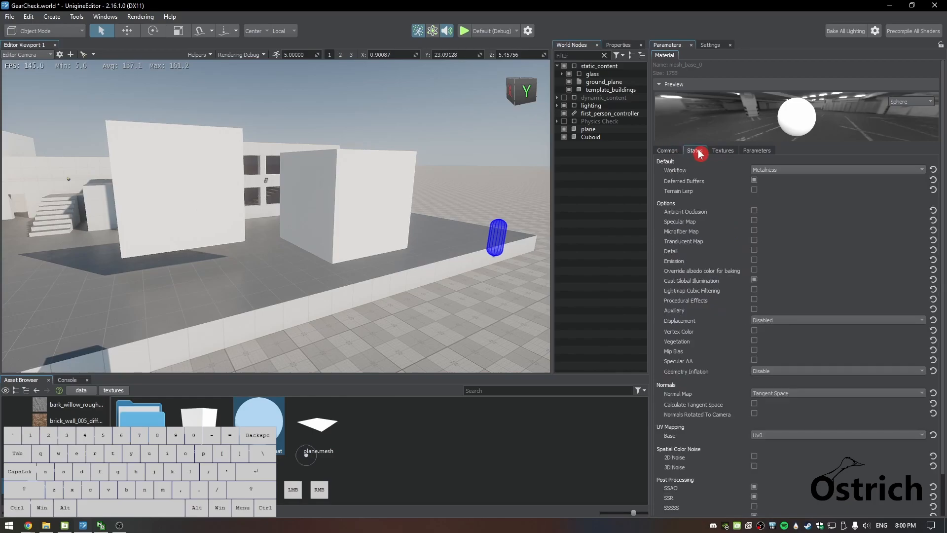
# Check the four bark_willow textures in the nested textures folder and compare the surface materials of the plane and the Cuboid
pyautogui.doubleClick(144, 422)
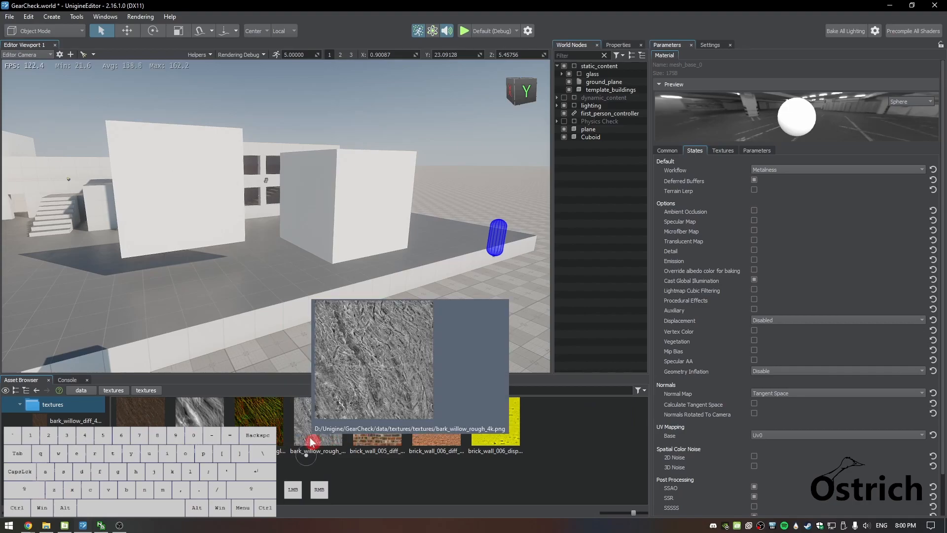
pyautogui.moveTo(318, 467); pyautogui.dragTo(137, 426)
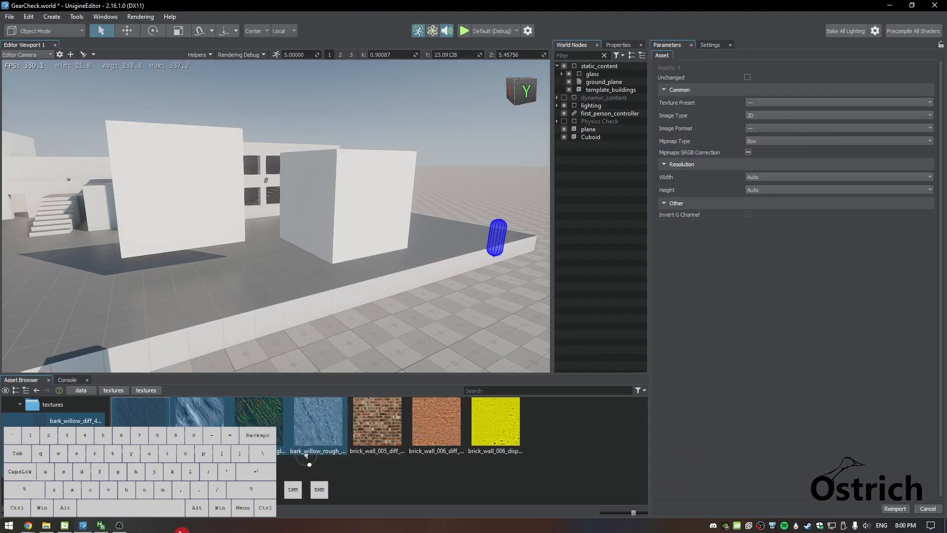
pyautogui.click(387, 315)
pyautogui.click(595, 131)
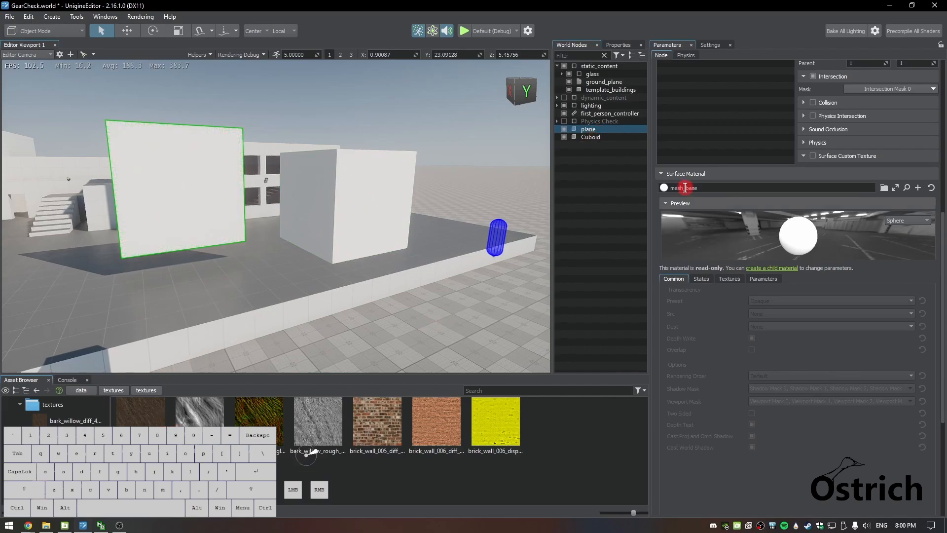
pyautogui.click(606, 139)
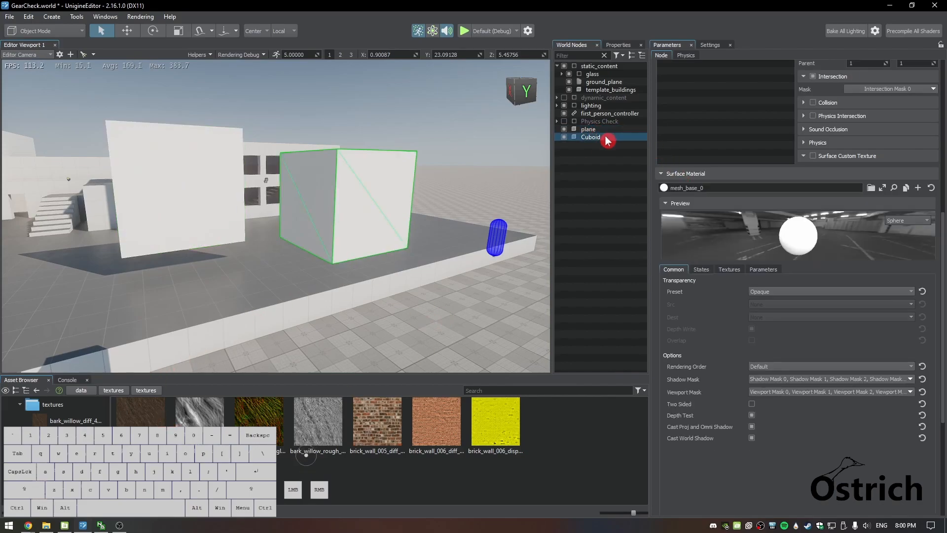
# Apply the mesh_base_0 material asset from the parent textures folder to the plane in the scene
pyautogui.click(113, 391)
pyautogui.moveTo(278, 432); pyautogui.dragTo(248, 386)
pyautogui.moveTo(277, 423); pyautogui.dragTo(328, 189)
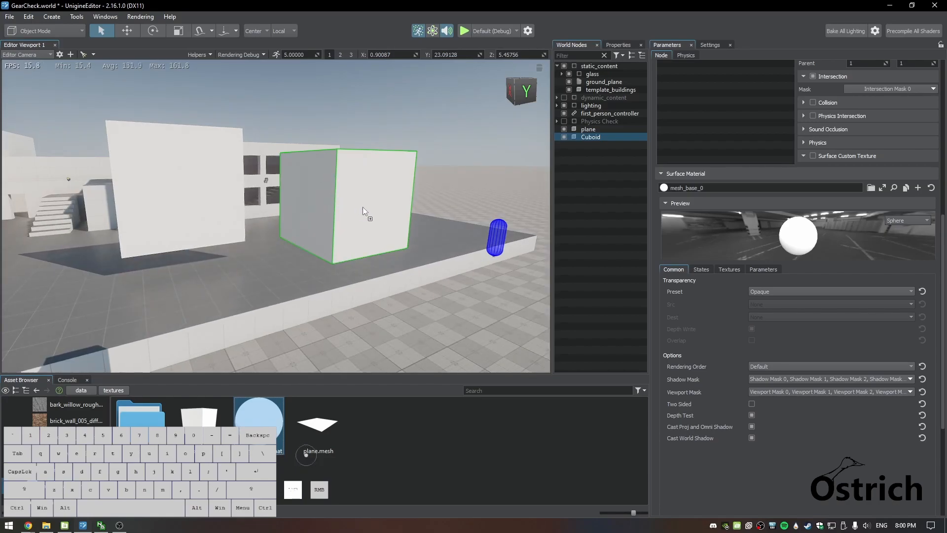
pyautogui.moveTo(184, 192); pyautogui.dragTo(184, 191)
pyautogui.moveTo(253, 191); pyautogui.dragTo(222, 173, button='right')
pyautogui.press('w')
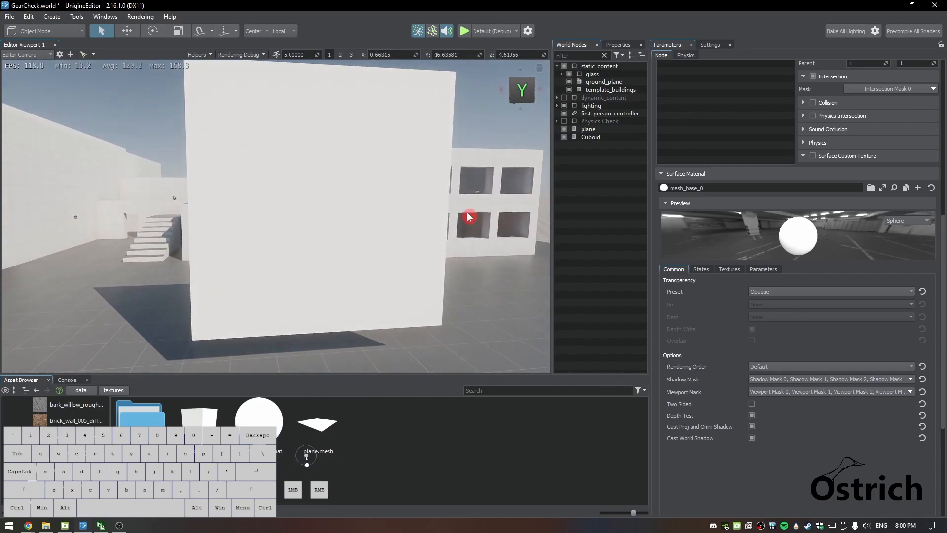
pyautogui.click(590, 130)
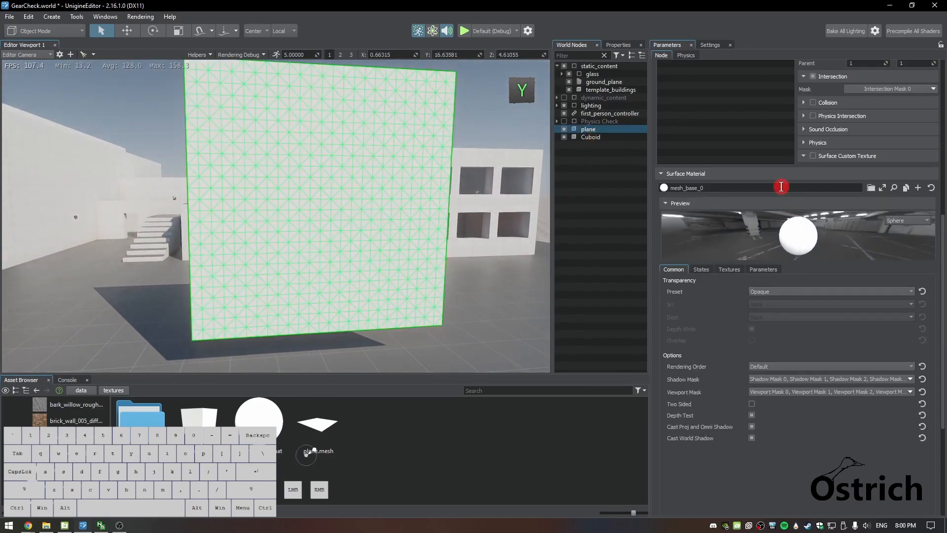
# Reset the plane's surface material to its default
pyautogui.click(587, 131)
pyautogui.moveTo(298, 294); pyautogui.dragTo(372, 294, button='right')
pyautogui.press('s')
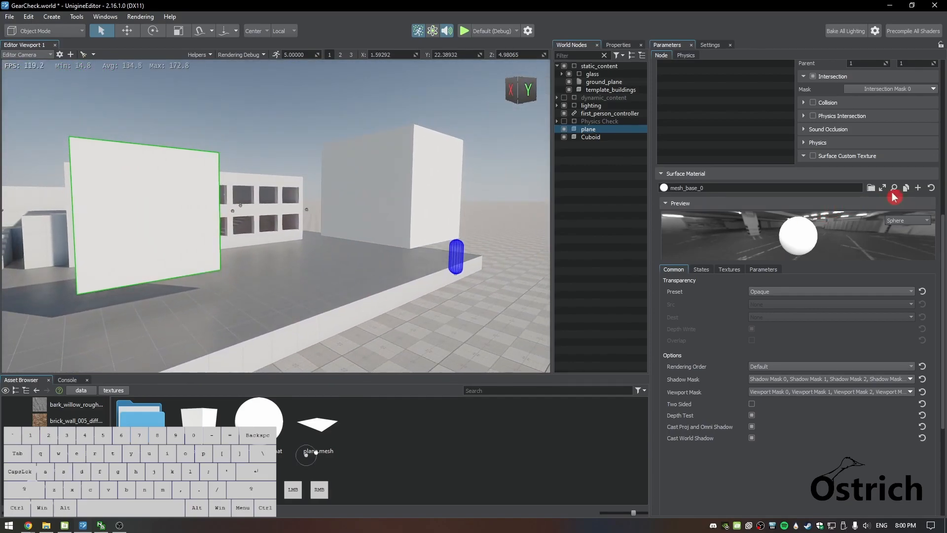
pyautogui.click(931, 188)
# Select the Cuboid and review the state options of its mesh_base_0 material
pyautogui.click(424, 200)
pyautogui.press('d')
pyautogui.moveTo(335, 269)
pyautogui.mouseDown(button='right')
pyautogui.moveTo(353, 255)
pyautogui.moveTo(317, 262)
pyautogui.moveTo(330, 256)
pyautogui.mouseUp(button='right')
pyautogui.click(703, 271)
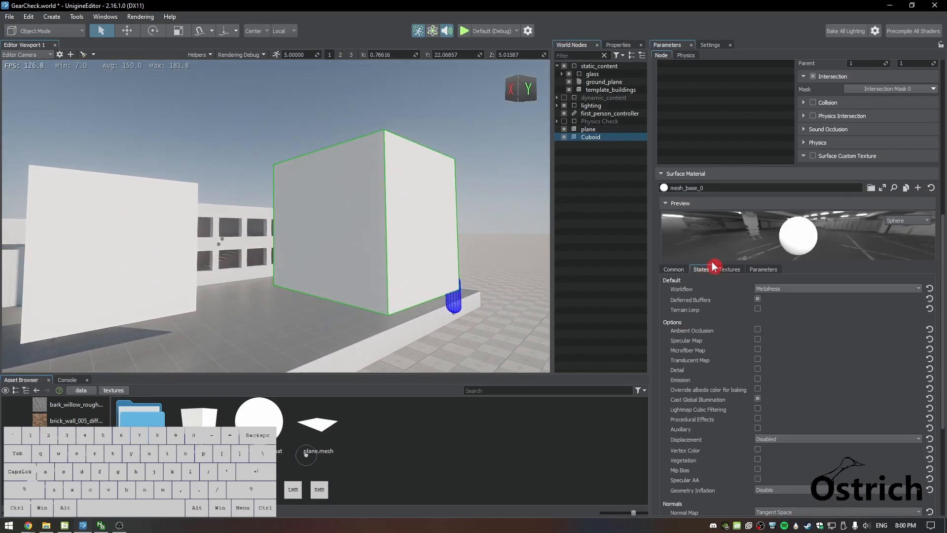
pyautogui.scroll(-3, 718, 402)
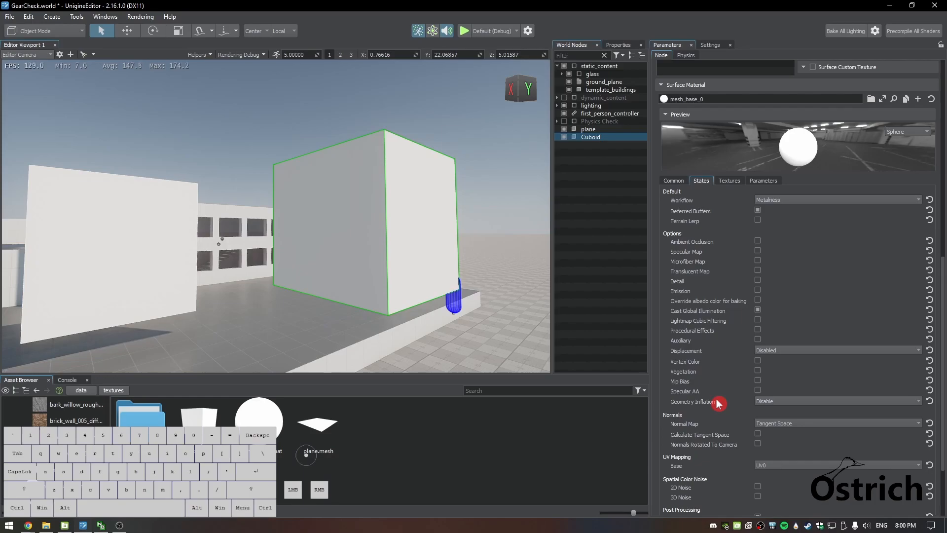
# Inspect the bark_willow roughness, normal, displacement and diffuse texture assets in the nested textures folder
pyautogui.doubleClick(140, 426)
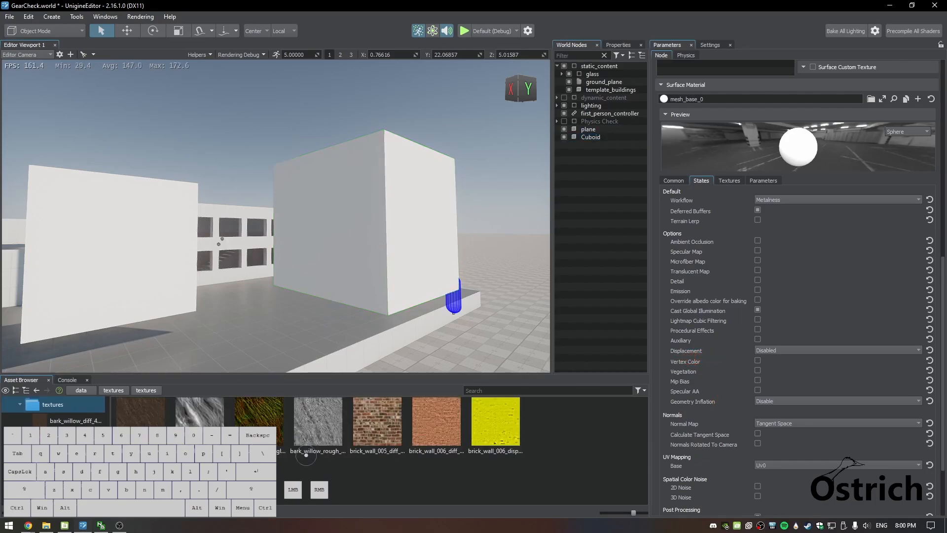
pyautogui.keyDown('shift'); pyautogui.click(302, 455); pyautogui.keyUp('shift')
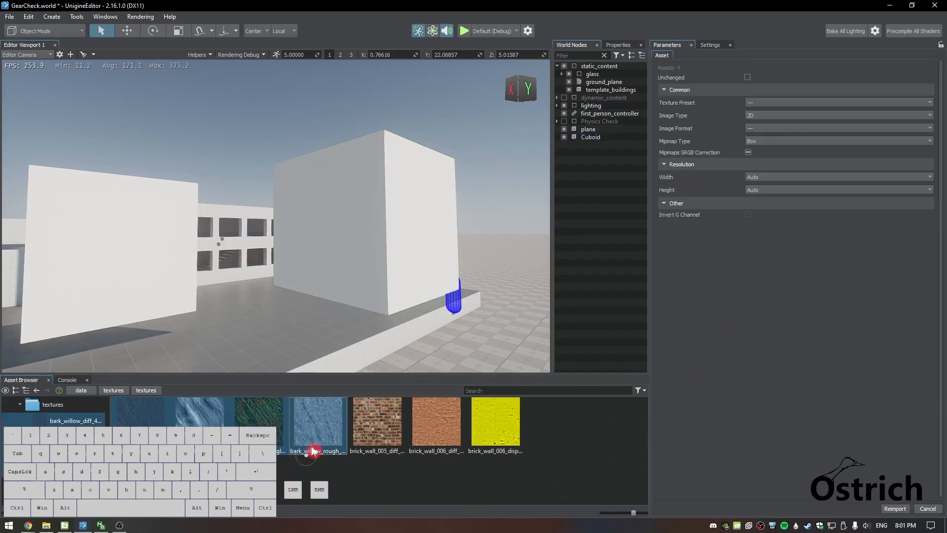
pyautogui.click(331, 443)
pyautogui.click(259, 420)
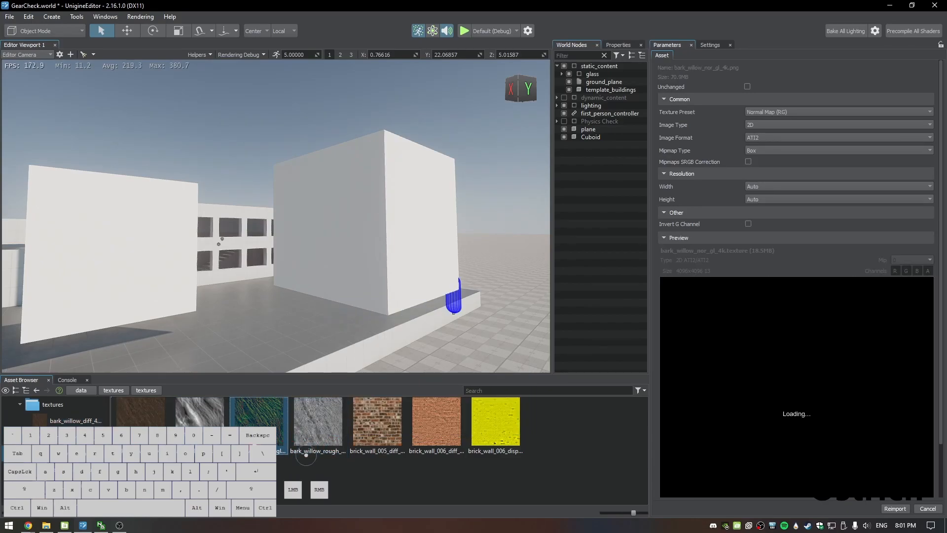
pyautogui.click(201, 439)
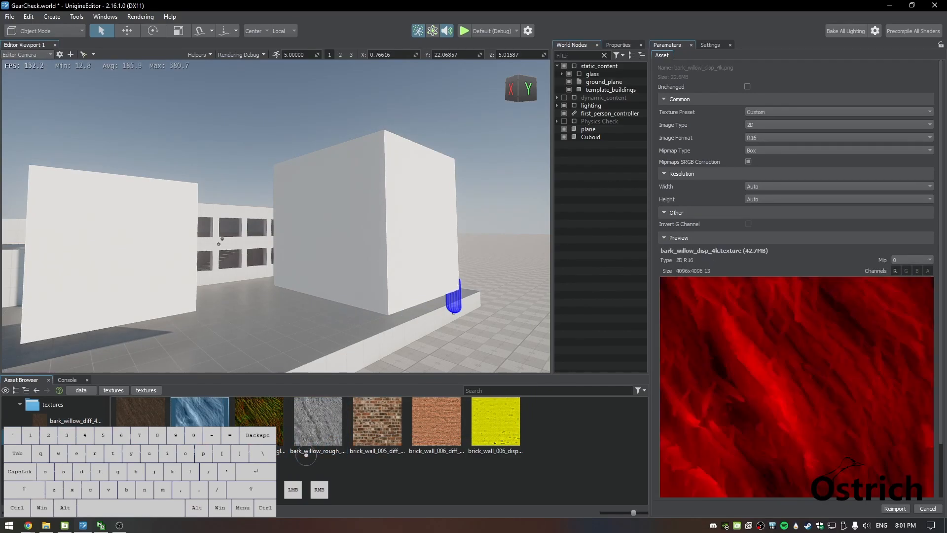
pyautogui.click(140, 414)
# Set the Displacement state of the Cuboid's mesh_base_0 material to Parallax Occlusion
pyautogui.click(595, 130)
pyautogui.click(592, 137)
pyautogui.scroll(-1, 837, 318)
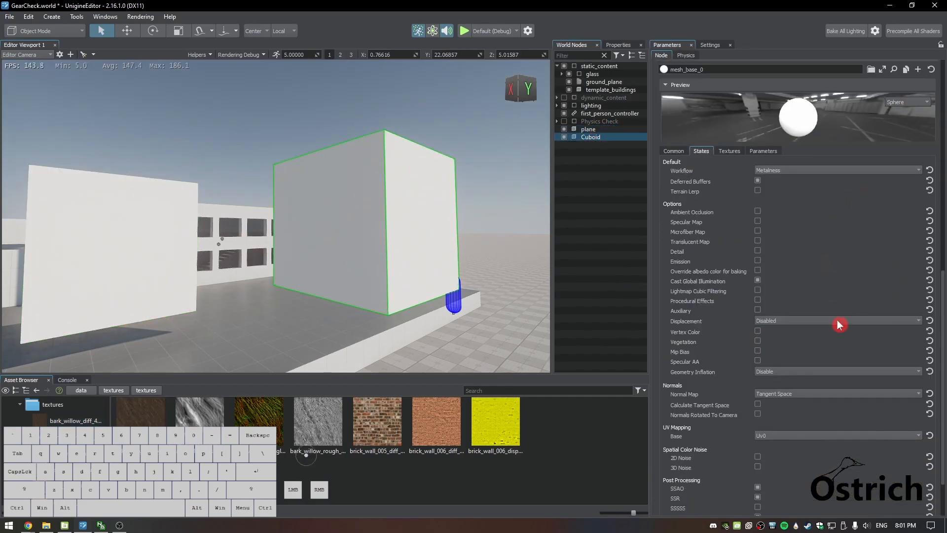
pyautogui.click(730, 151)
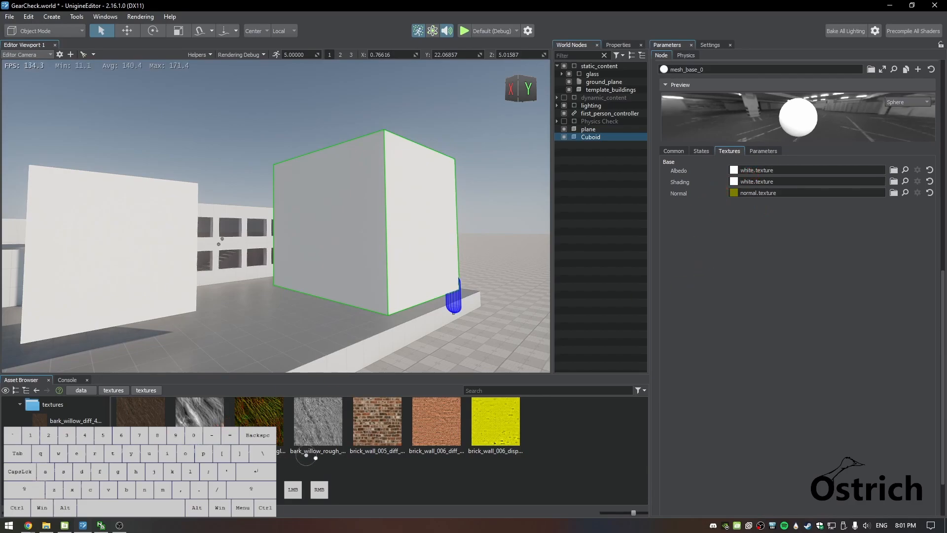
pyautogui.click(700, 151)
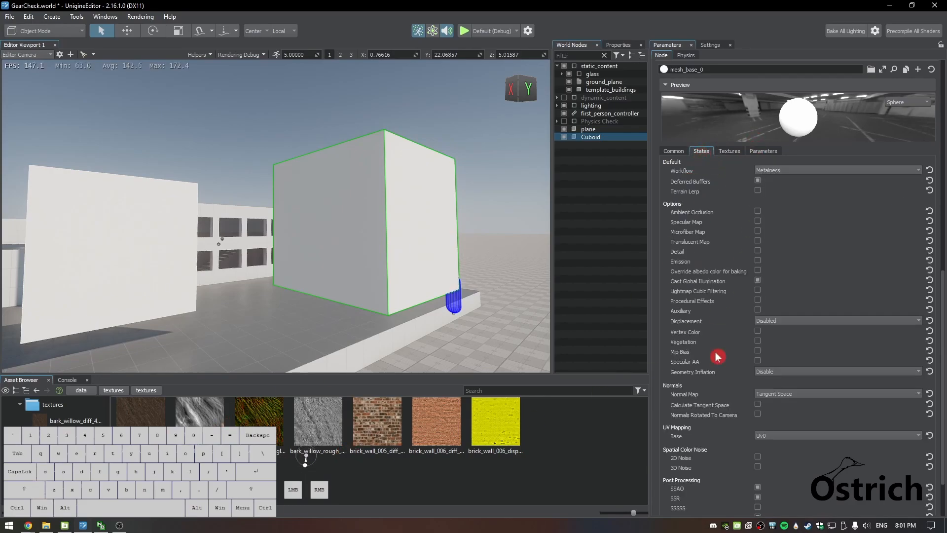
pyautogui.click(780, 321)
pyautogui.click(780, 332)
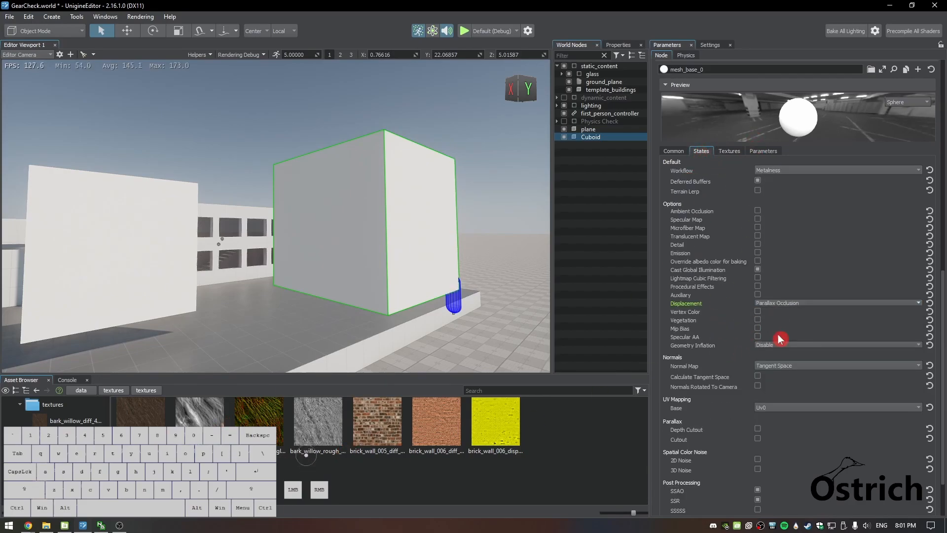
# Assign the bark_willow 4k maps to the Cuboid's material: diff as Albedo, nor_gl as Normal, disp as Displacement and rough as Shading
pyautogui.click(732, 151)
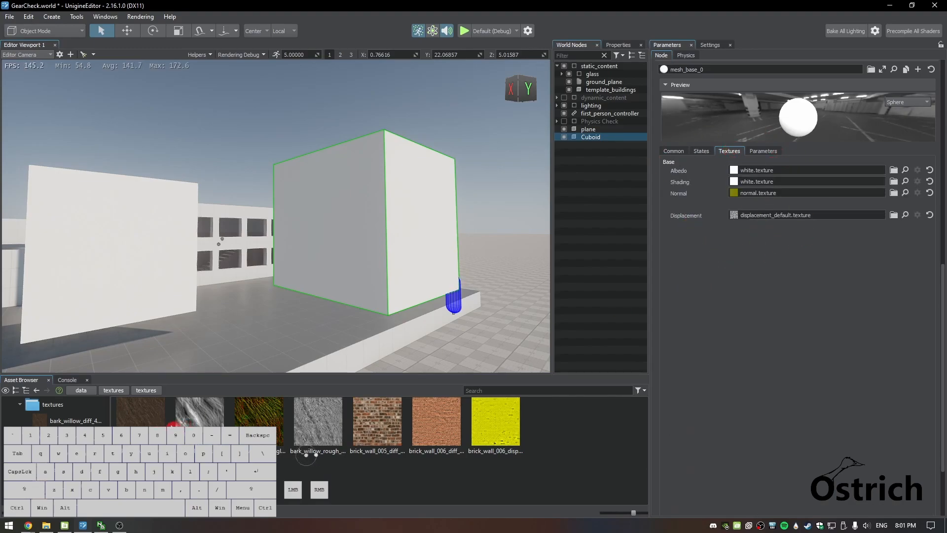
pyautogui.moveTo(139, 423); pyautogui.dragTo(551, 259)
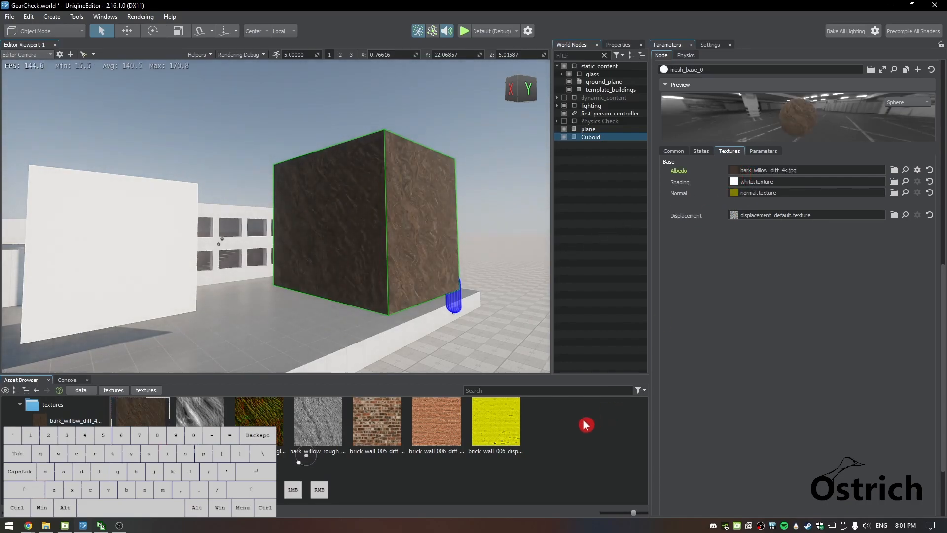
pyautogui.moveTo(269, 434); pyautogui.dragTo(805, 209)
pyautogui.moveTo(321, 434); pyautogui.dragTo(517, 362)
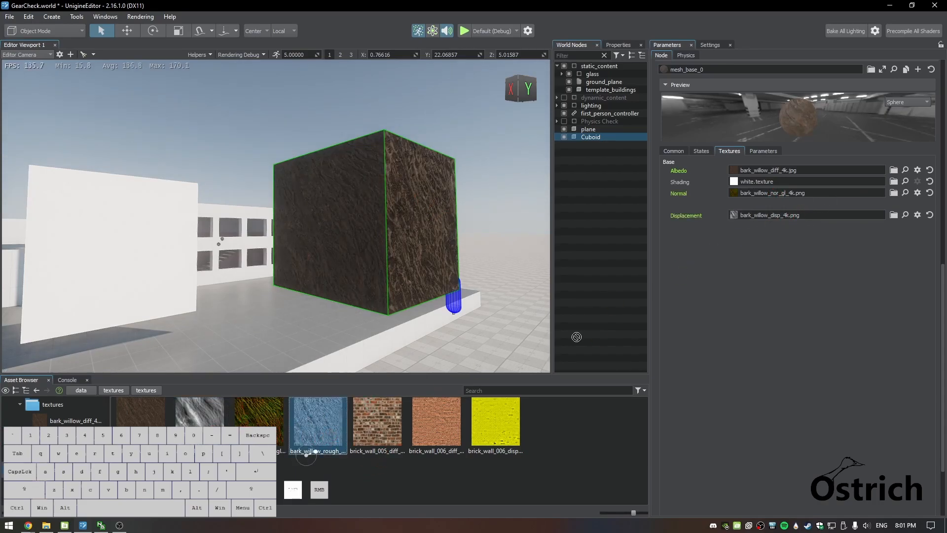
pyautogui.moveTo(780, 185); pyautogui.dragTo(775, 182)
# Set the Specular parameter of the Cuboid's material to 0
pyautogui.moveTo(445, 269)
pyautogui.mouseDown(button='right')
pyautogui.moveTo(450, 284)
pyautogui.moveTo(360, 268)
pyautogui.moveTo(514, 280)
pyautogui.moveTo(417, 274)
pyautogui.mouseUp(button='right')
pyautogui.press('d')
pyautogui.press('w')
pyautogui.press('s')
pyautogui.click(771, 153)
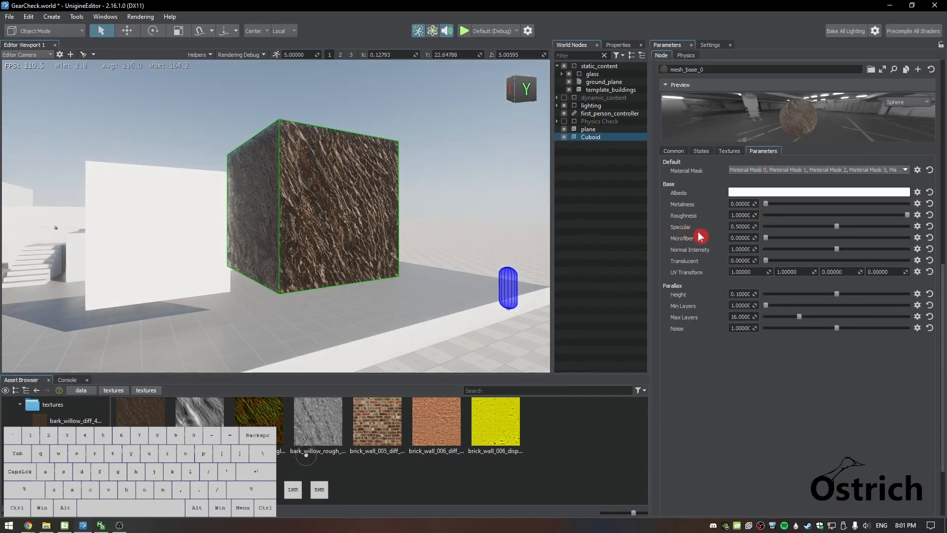
pyautogui.moveTo(838, 226); pyautogui.dragTo(477, 231)
# Examine the bark-textured Cuboid from several angles and review the texture maps assigned to its material
pyautogui.moveTo(263, 268); pyautogui.dragTo(276, 312, button='right')
pyautogui.press('a')
pyautogui.press('d')
pyautogui.press('s')
pyautogui.press('w')
pyautogui.press('e')
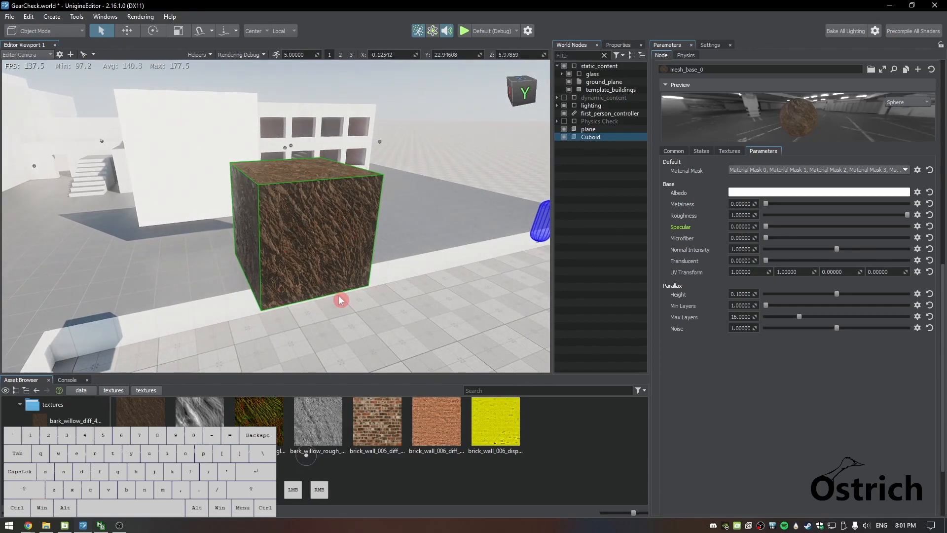
pyautogui.click(723, 152)
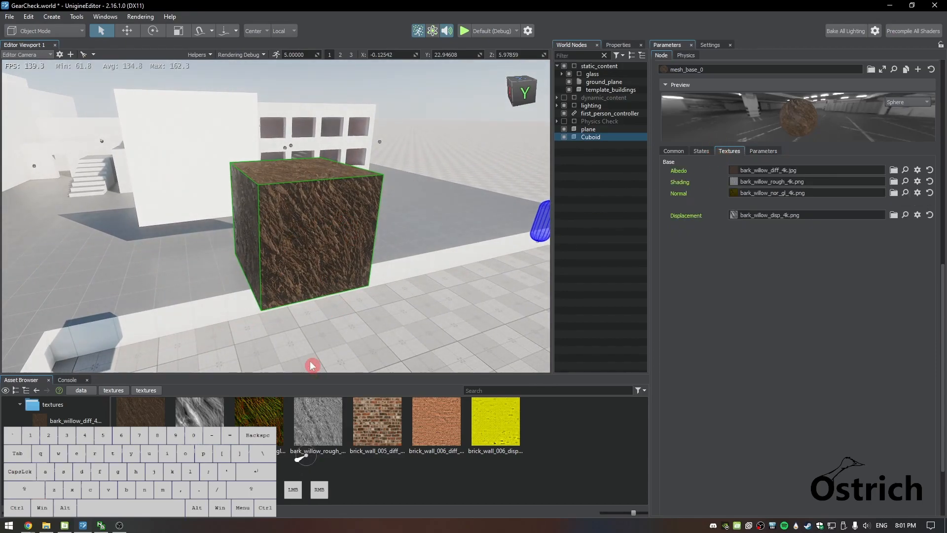
pyautogui.press('q')
pyautogui.moveTo(353, 276); pyautogui.dragTo(341, 240, button='right')
pyautogui.press('w')
pyautogui.press('s')
pyautogui.press('w')
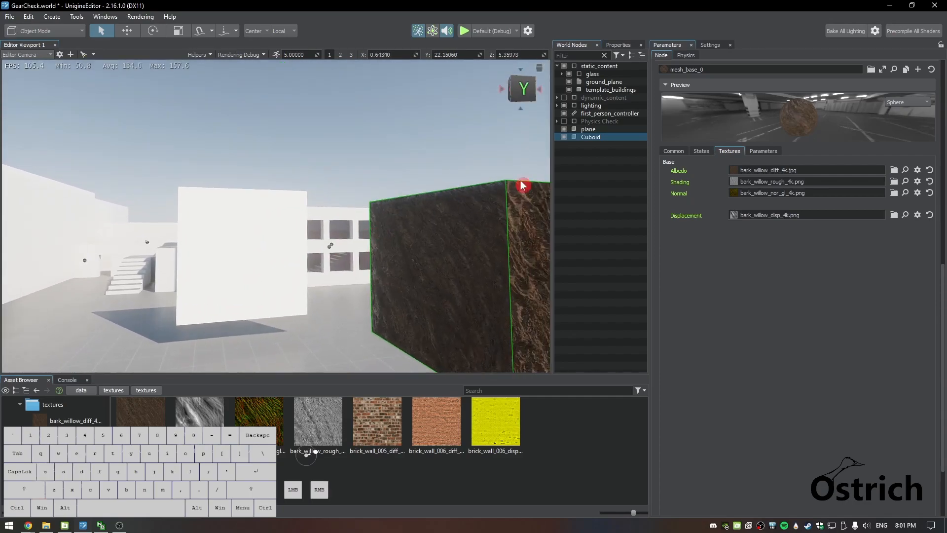
# Apply the bark-textured mesh_base_0 material to the plane and view its surface up close
pyautogui.click(126, 390)
pyautogui.moveTo(261, 422); pyautogui.dragTo(259, 273)
pyautogui.moveTo(268, 282); pyautogui.dragTo(235, 294, button='right')
pyautogui.press('a')
pyautogui.press('w')
pyautogui.hotkey('shift', 'w')
pyautogui.press('a')
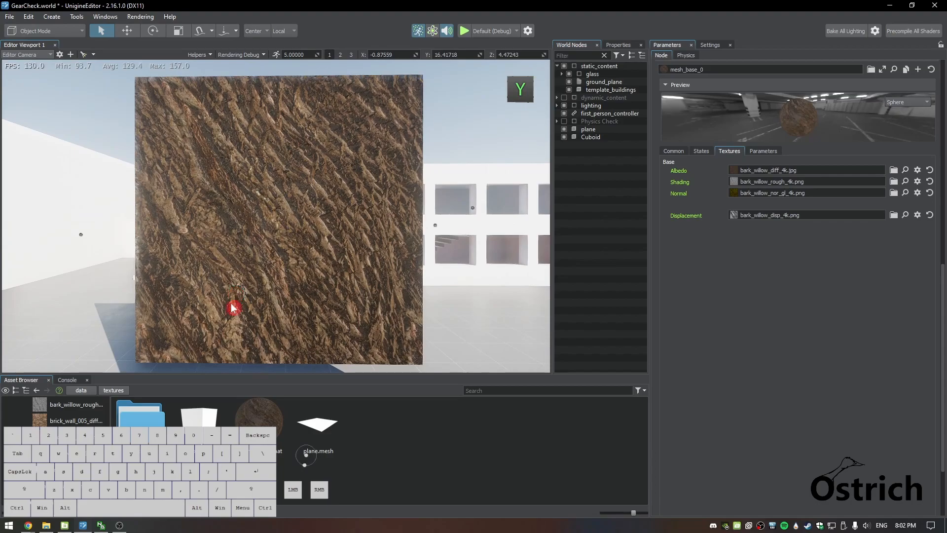
# Reset the Displacement state and the Normal, Shading and Albedo textures of mesh_base_0 to their defaults
pyautogui.doubleClick(159, 438)
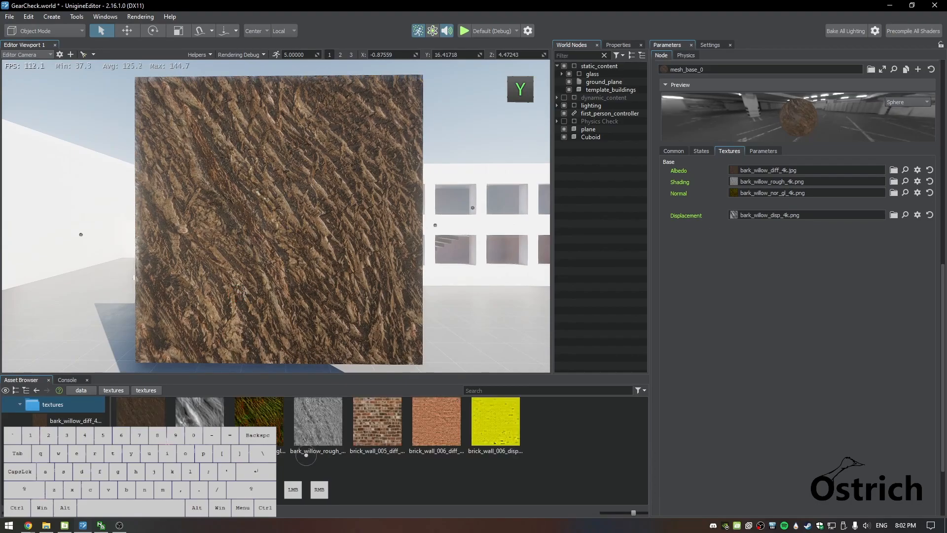
pyautogui.click(702, 151)
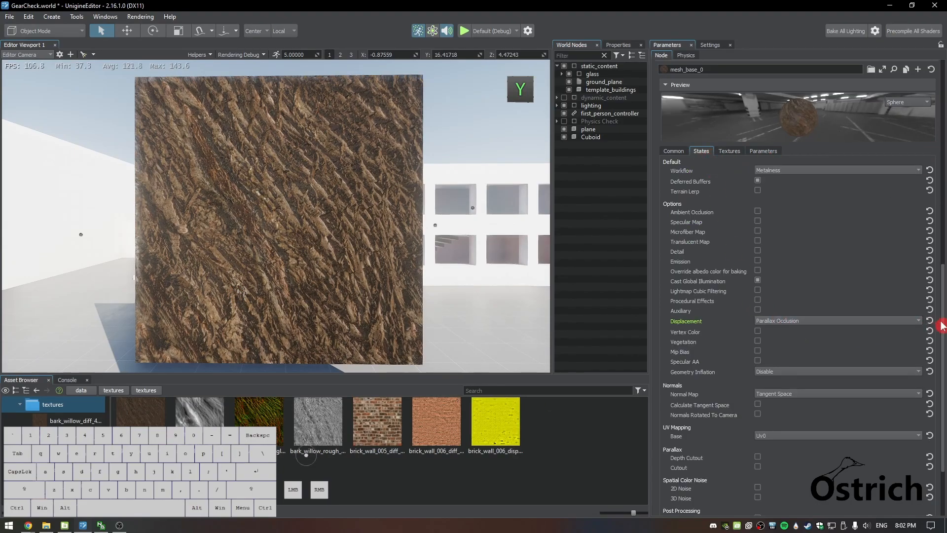
pyautogui.click(930, 320)
pyautogui.click(730, 151)
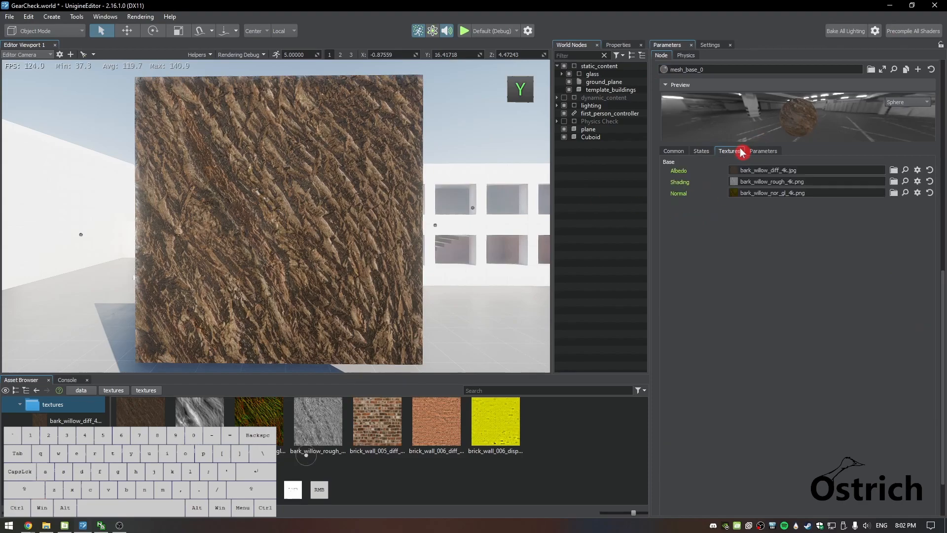
pyautogui.click(930, 193)
pyautogui.click(930, 181)
pyautogui.click(930, 170)
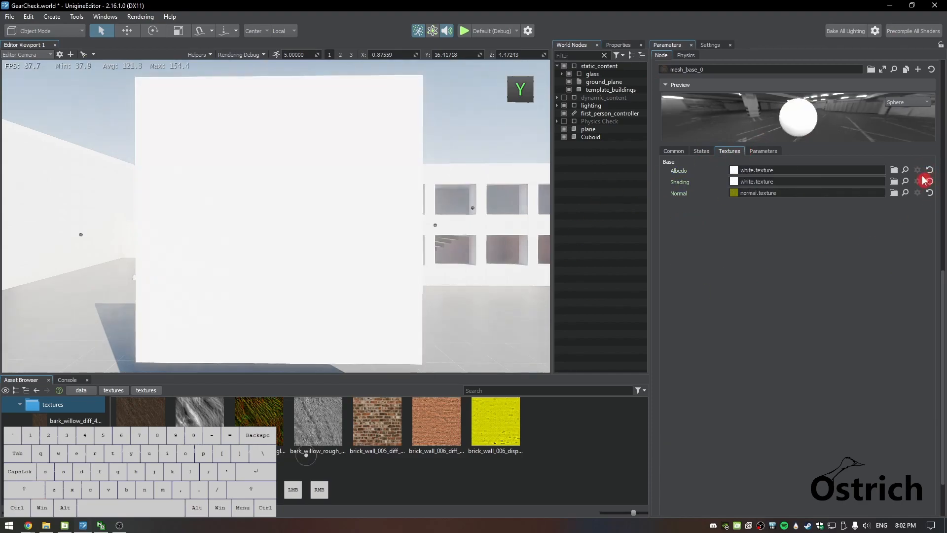
# Assign brick_wall_006_diff_4k.jpg as the Albedo and brick_wall_006_disp_4k.png as the Normal texture of mesh_base_0
pyautogui.moveTo(431, 437); pyautogui.dragTo(698, 234)
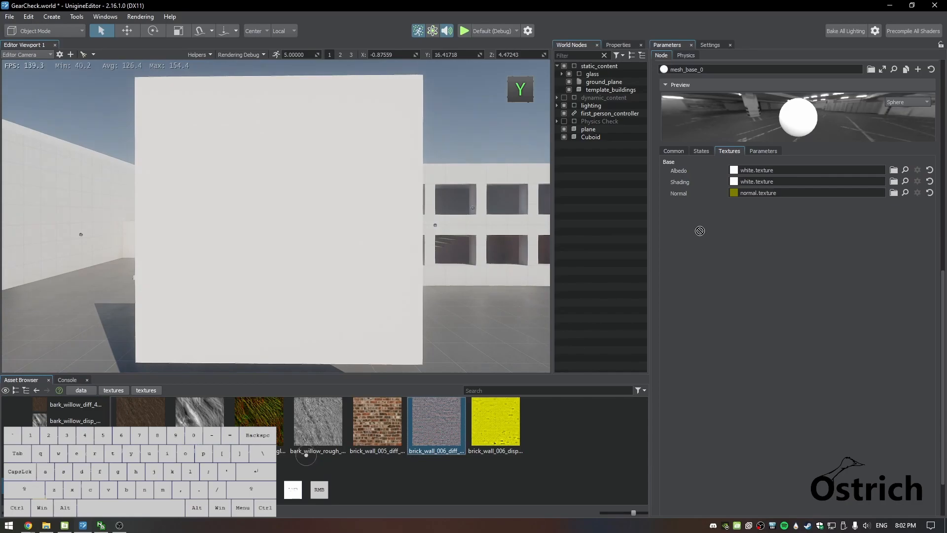
pyautogui.moveTo(743, 172); pyautogui.dragTo(742, 171)
pyautogui.moveTo(493, 423); pyautogui.dragTo(763, 196)
pyautogui.moveTo(328, 288); pyautogui.dragTo(371, 270, button='right')
pyautogui.press('d')
pyautogui.press('w')
pyautogui.press('d')
pyautogui.press('w')
pyautogui.press('a')
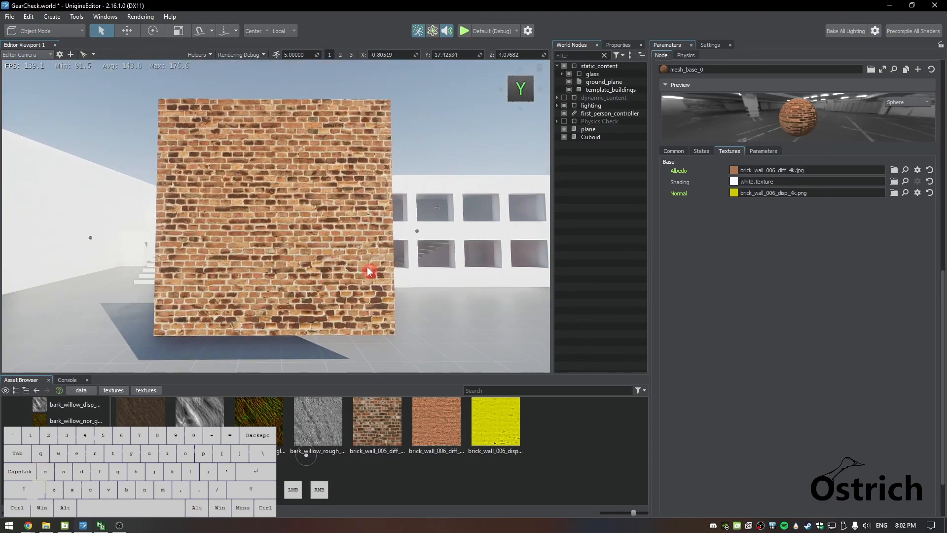
# Enable Surface Custom Texture for the plane's surface and clear its prefilled texture reference
pyautogui.click(613, 129)
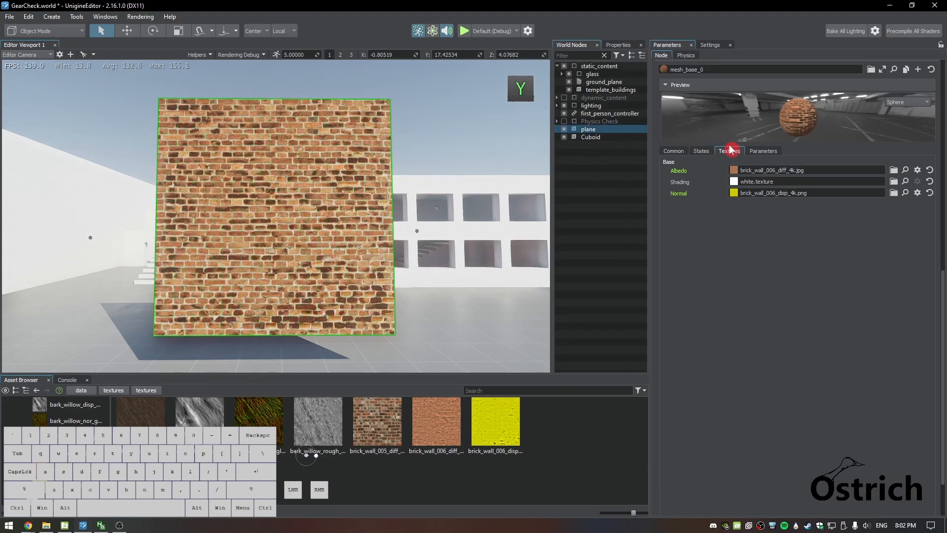
pyautogui.click(764, 151)
pyautogui.click(728, 151)
pyautogui.click(674, 151)
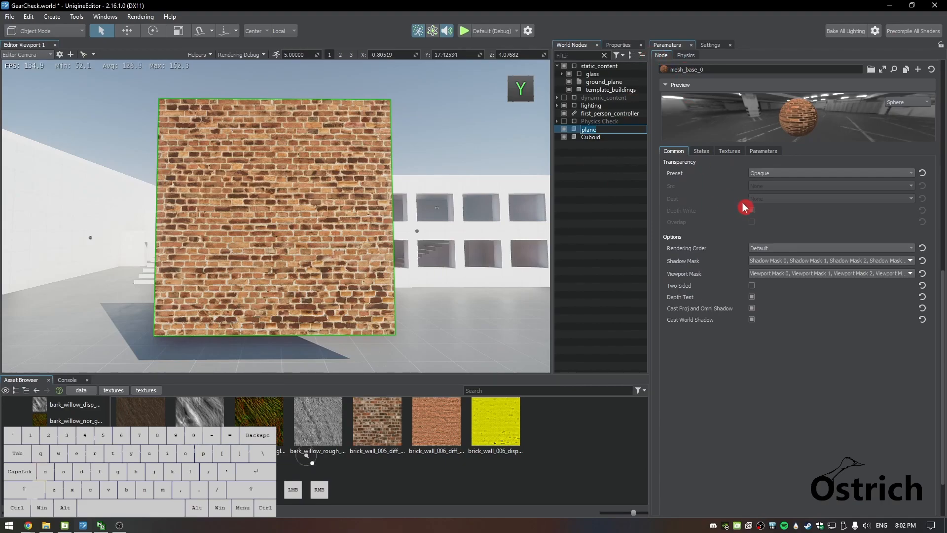
pyautogui.scroll(1, 745, 199)
pyautogui.scroll(4, 745, 199)
pyautogui.moveTo(939, 211)
pyautogui.mouseDown()
pyautogui.moveTo(945, 115)
pyautogui.moveTo(945, 204)
pyautogui.mouseUp()
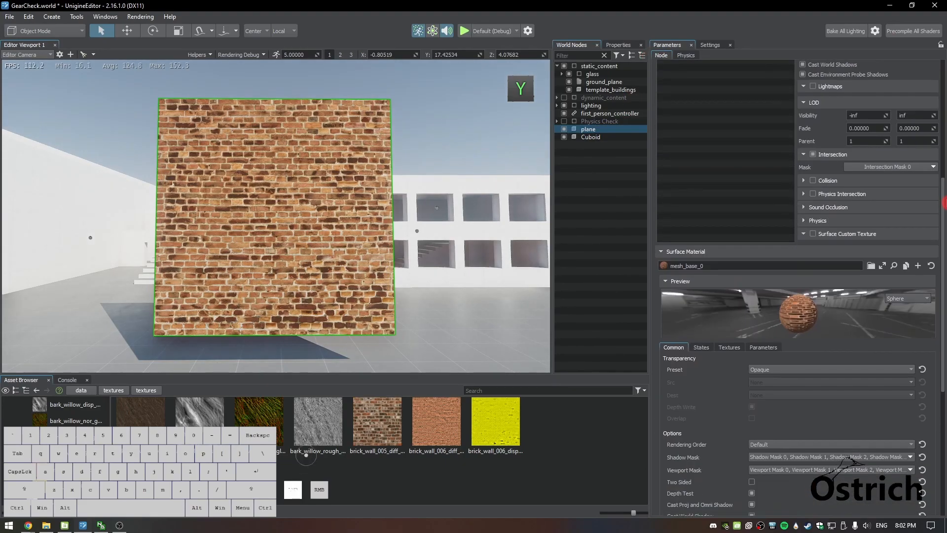
pyautogui.click(812, 235)
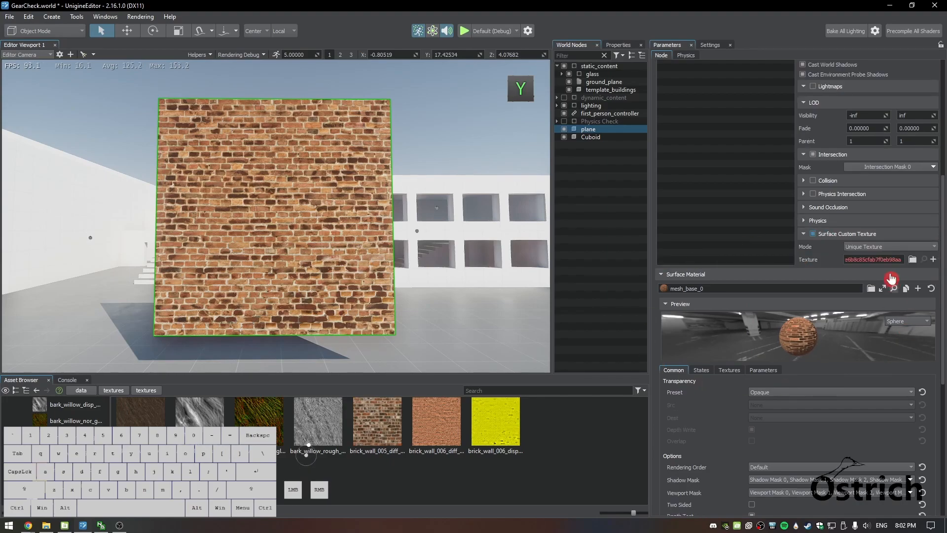
pyautogui.click(863, 260)
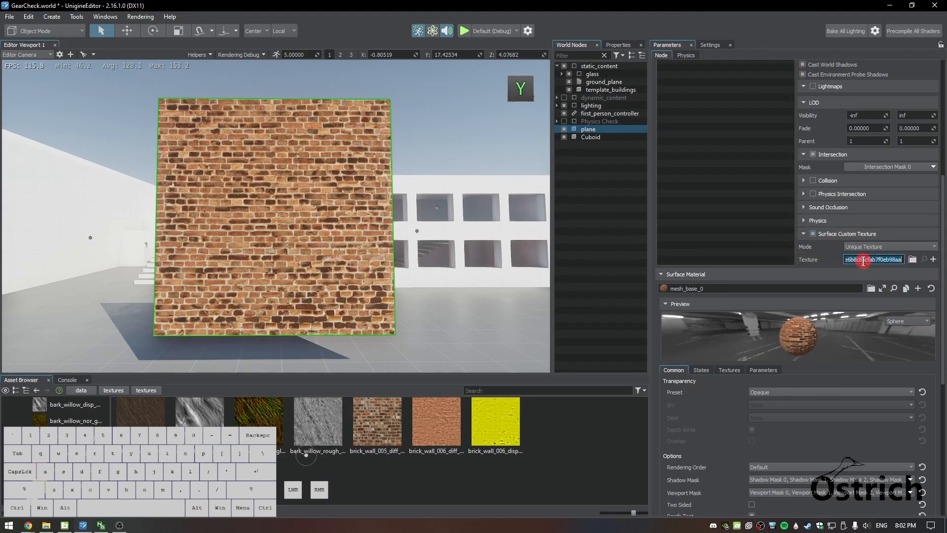
pyautogui.press('BackSpace')
pyautogui.press('BackSpace')
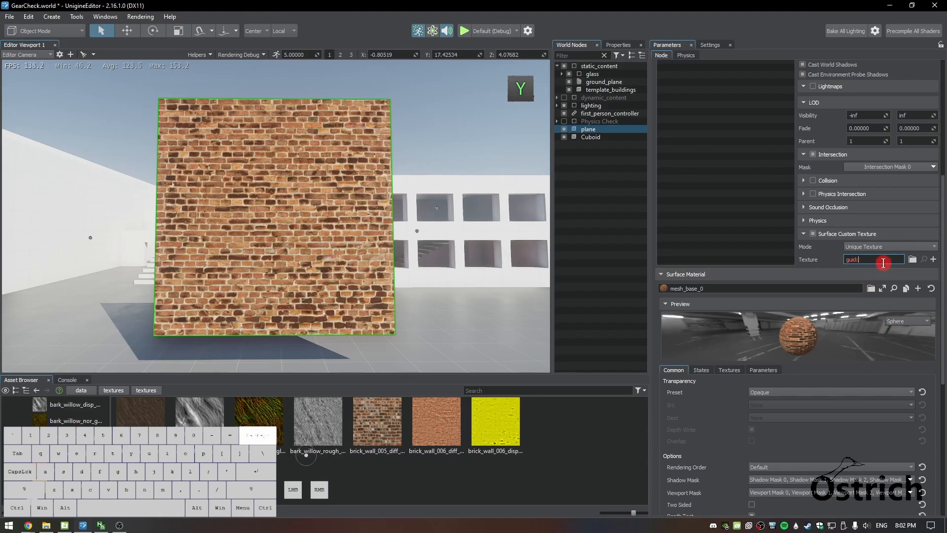
pyautogui.click(847, 269)
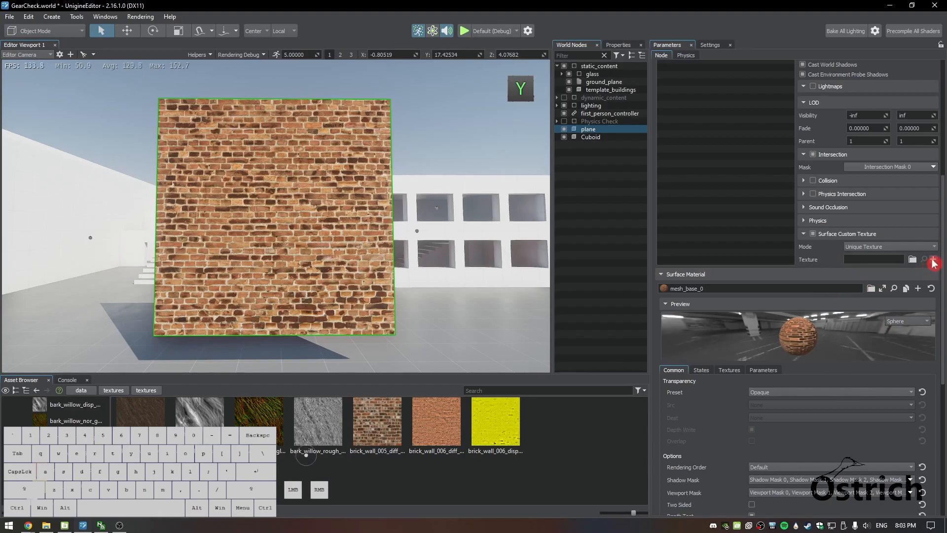
# Create a new unique surface custom texture for the plane with size 1024, RGBA channels and depth 8
pyautogui.click(114, 393)
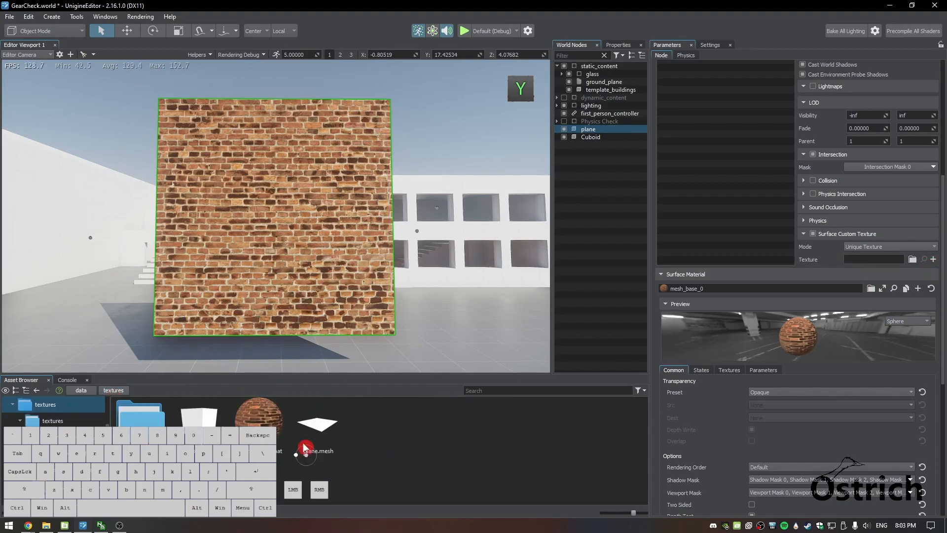
pyautogui.click(933, 259)
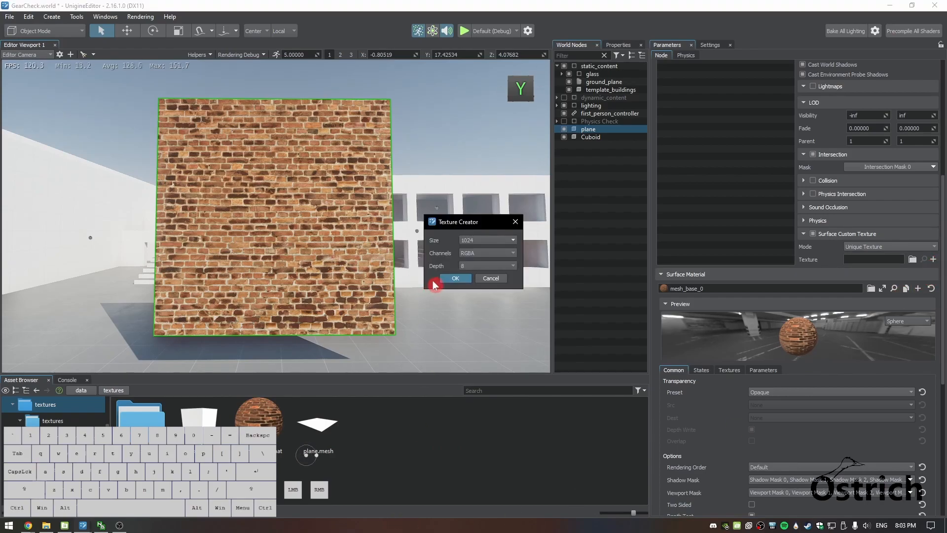
pyautogui.click(474, 241)
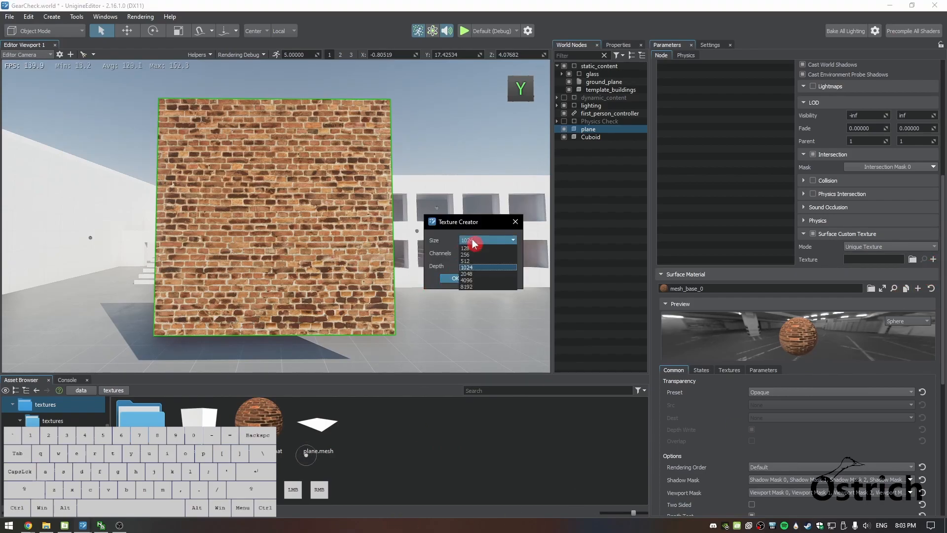
pyautogui.click(475, 268)
pyautogui.click(456, 279)
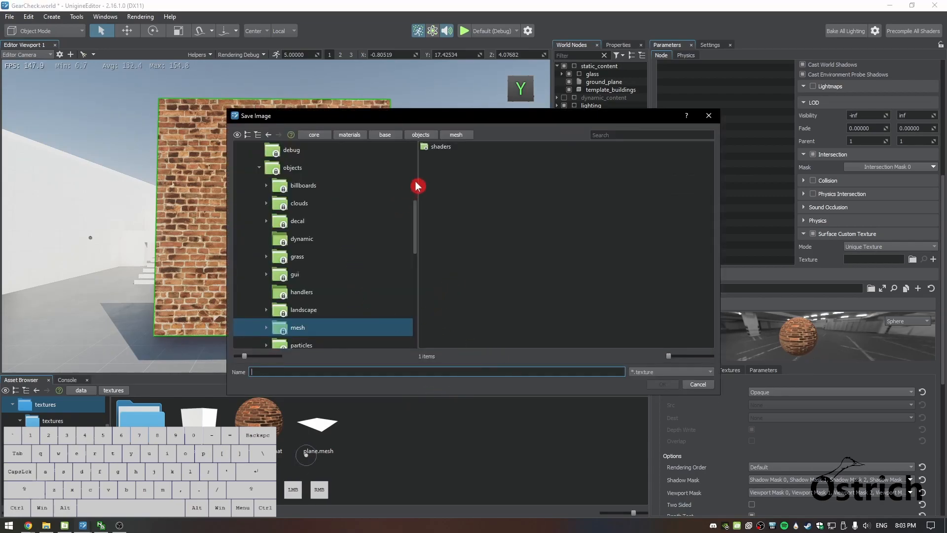
# Save the new custom texture as Texture in the data/textures folder
pyautogui.scroll(5, 406, 153)
pyautogui.click(287, 162)
pyautogui.click(451, 187)
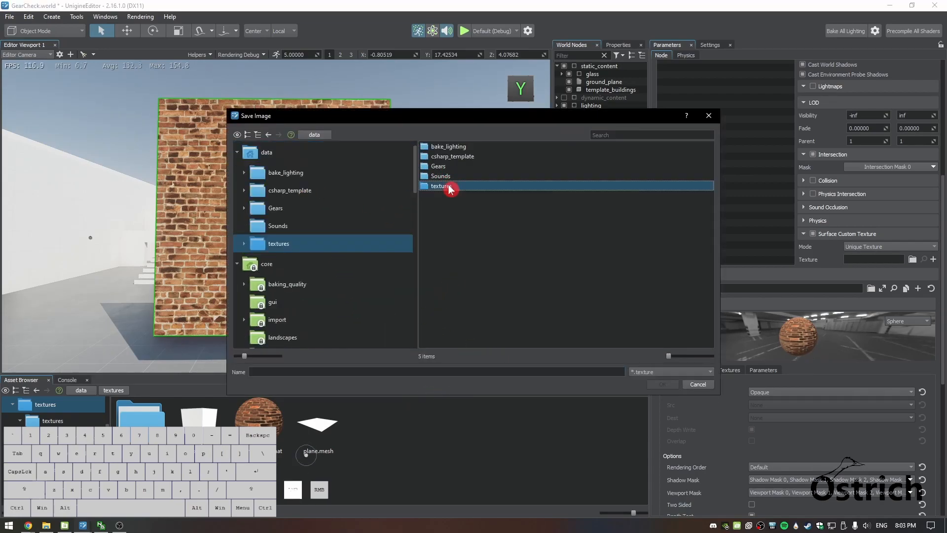
pyautogui.doubleClick(451, 188)
pyautogui.click(392, 370)
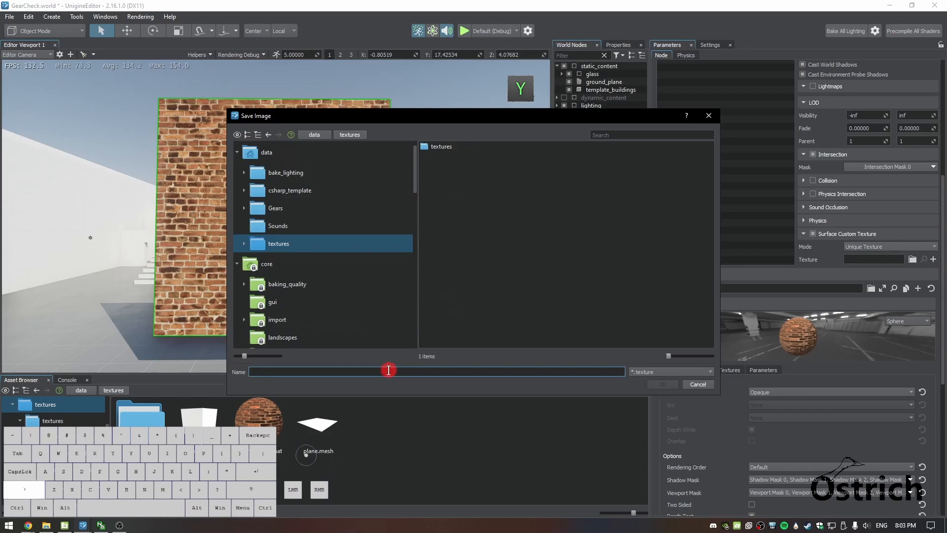
pyautogui.write('Texture')
pyautogui.press('Return')
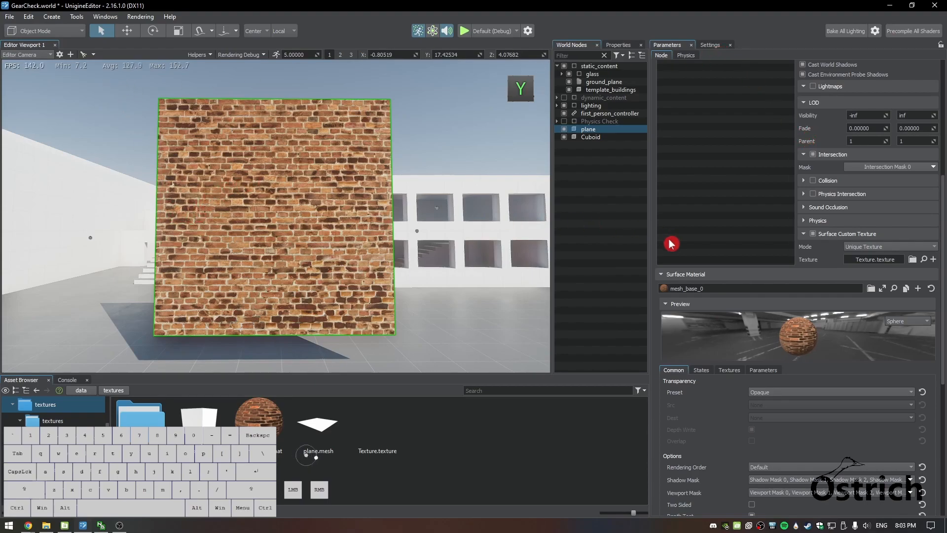
# Switch to Texture Paint Mode and reset the Brush Texture and Brush Texture Opacity to their defaults
pyautogui.click(34, 33)
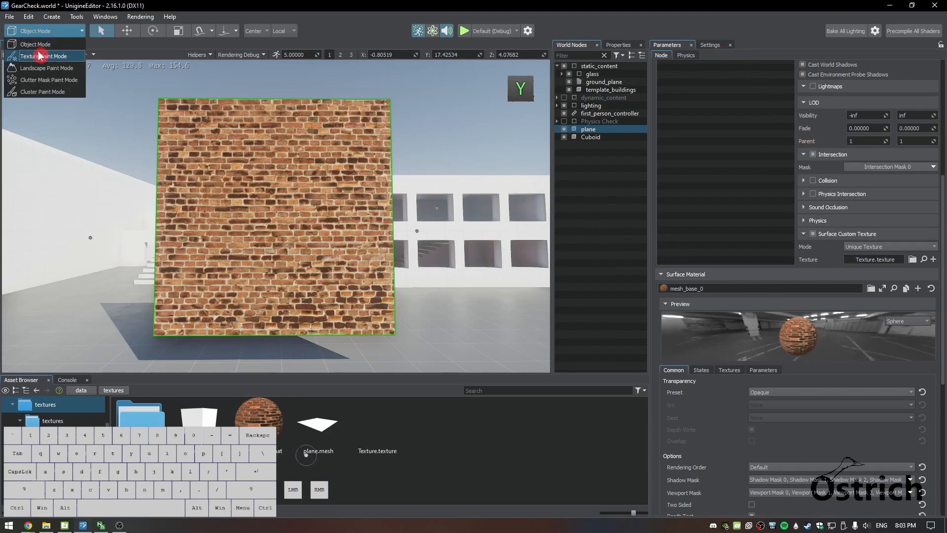
pyautogui.click(38, 56)
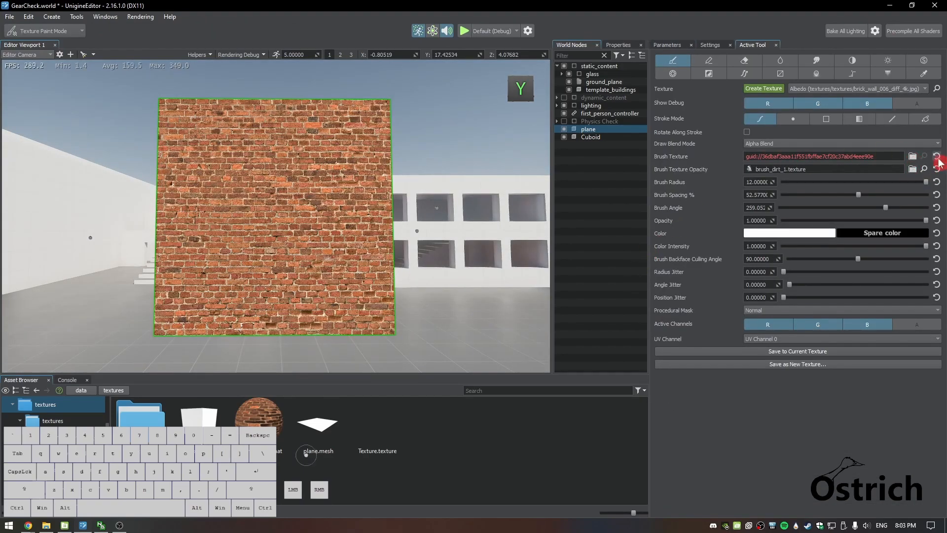
pyautogui.click(938, 169)
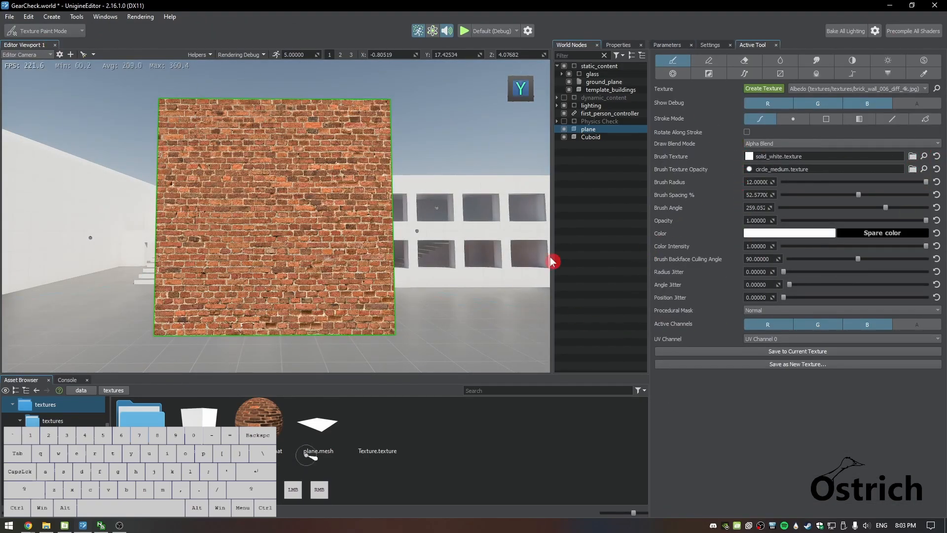
# Preview the Shading, Albedo and Normal textures of the plane one after another as the paint target
pyautogui.click(891, 89)
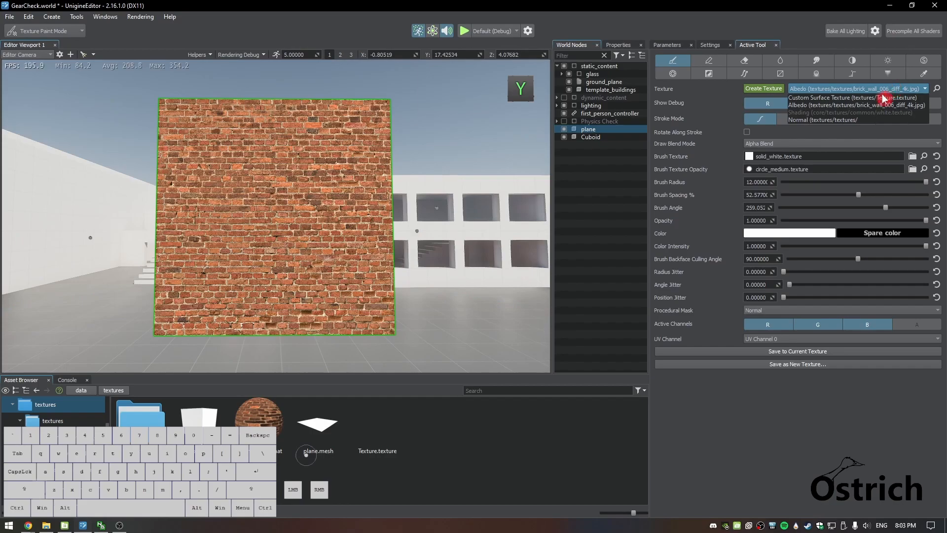
pyautogui.click(814, 114)
pyautogui.click(819, 90)
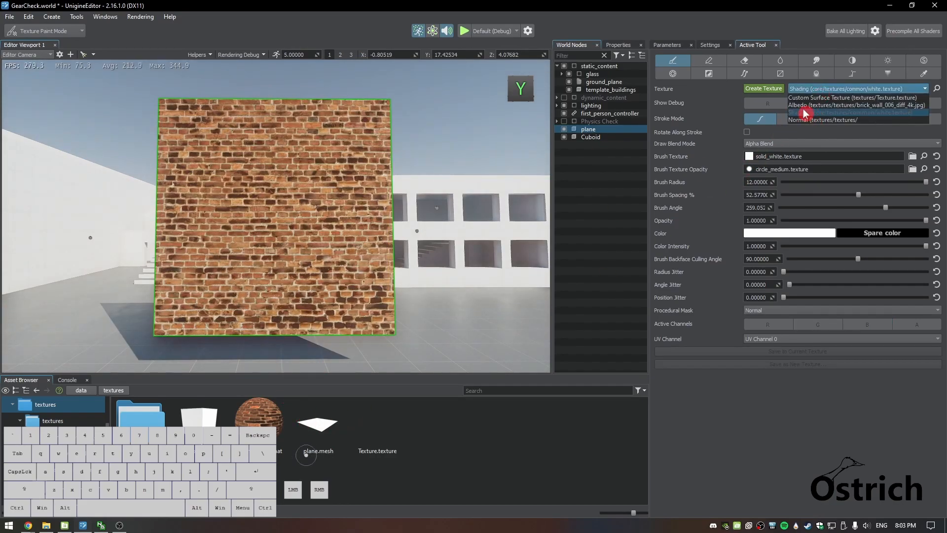
pyautogui.click(816, 106)
pyautogui.click(811, 90)
pyautogui.click(805, 120)
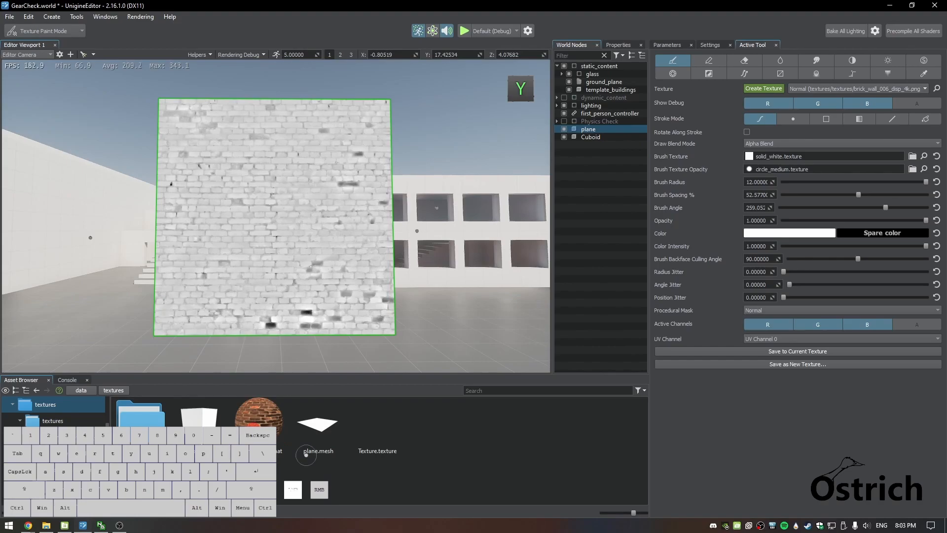
# Compare the textures assigned to the mesh_base_0 material with the paint tool's target texture
pyautogui.click(259, 417)
pyautogui.click(675, 46)
pyautogui.click(723, 150)
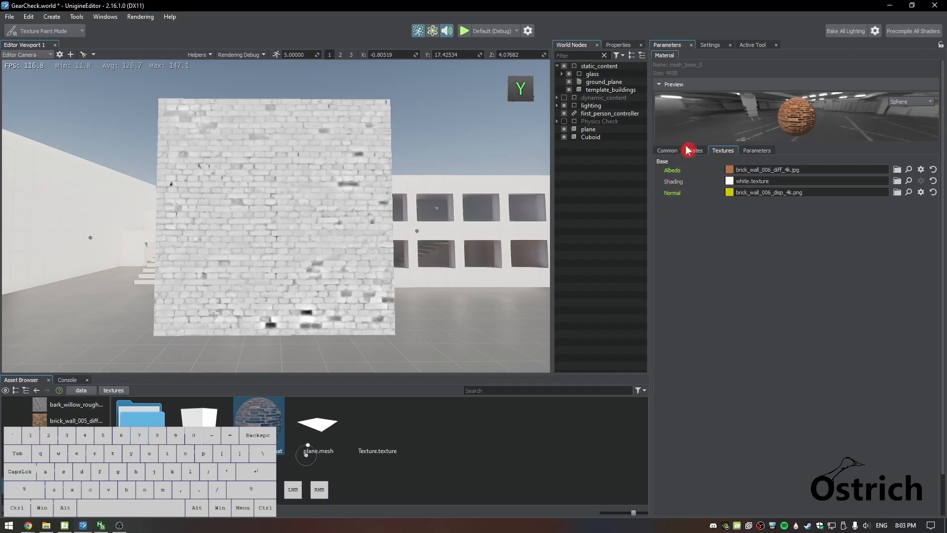
pyautogui.click(753, 47)
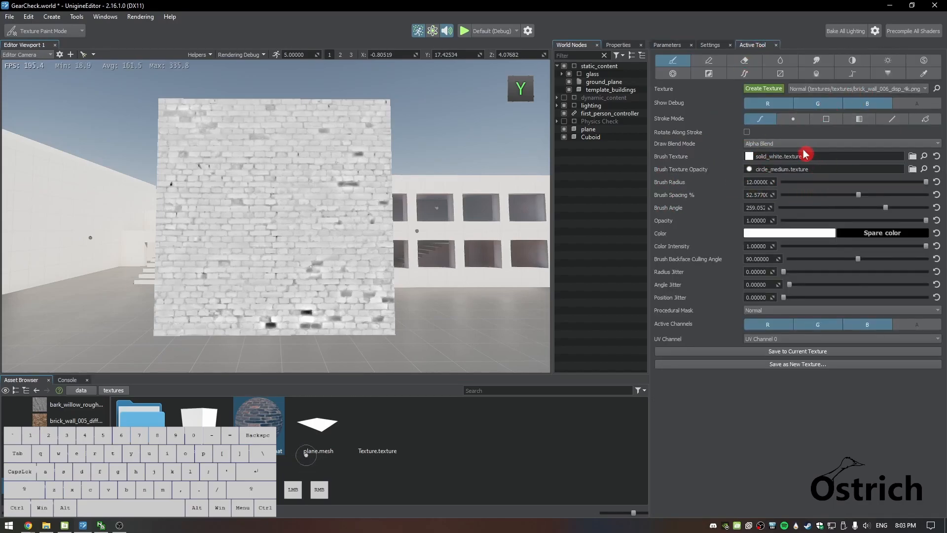
pyautogui.click(675, 45)
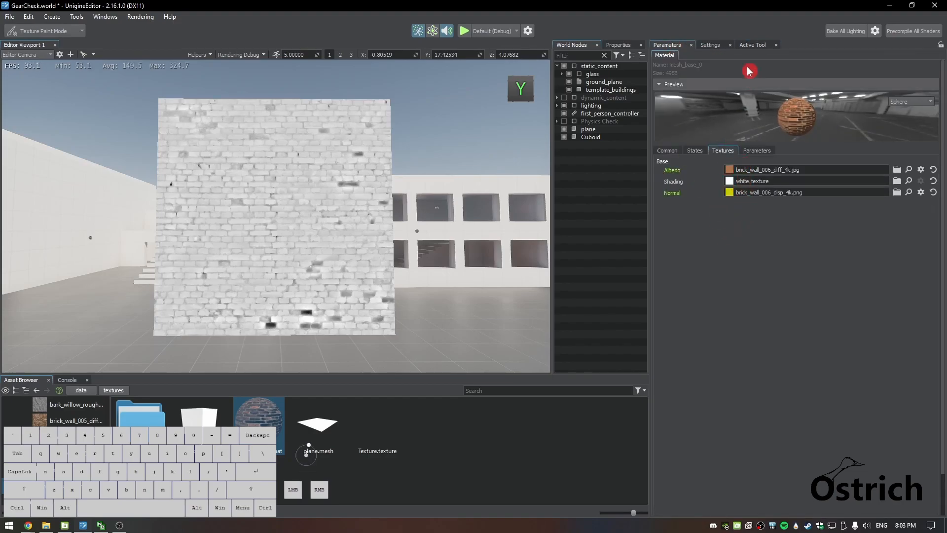
pyautogui.click(754, 46)
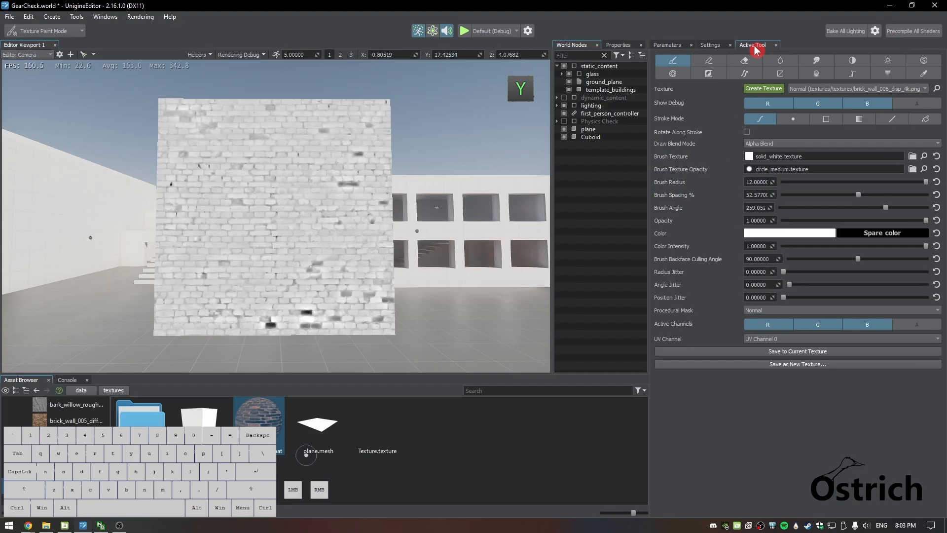
# Set the paint target to the Albedo texture brick_wall_006_diff_4k.jpg
pyautogui.click(854, 91)
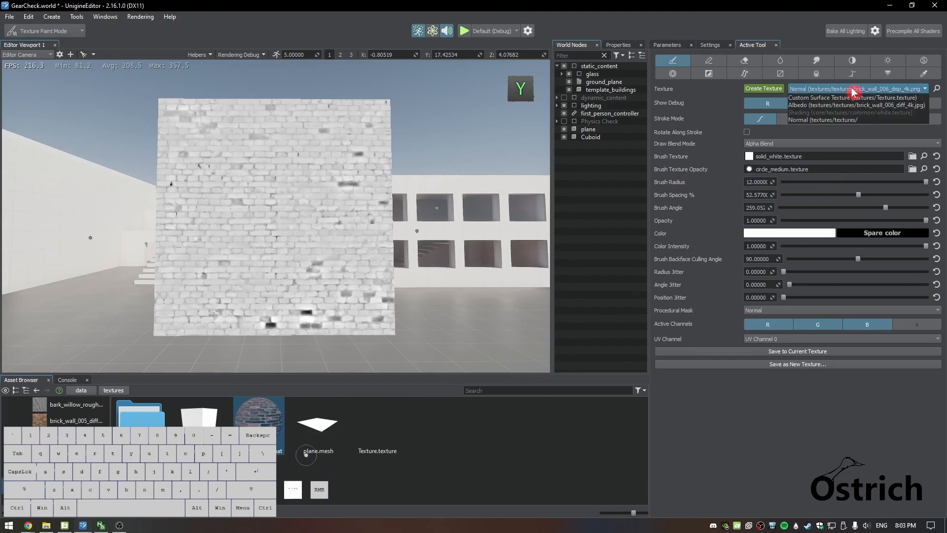
pyautogui.click(846, 106)
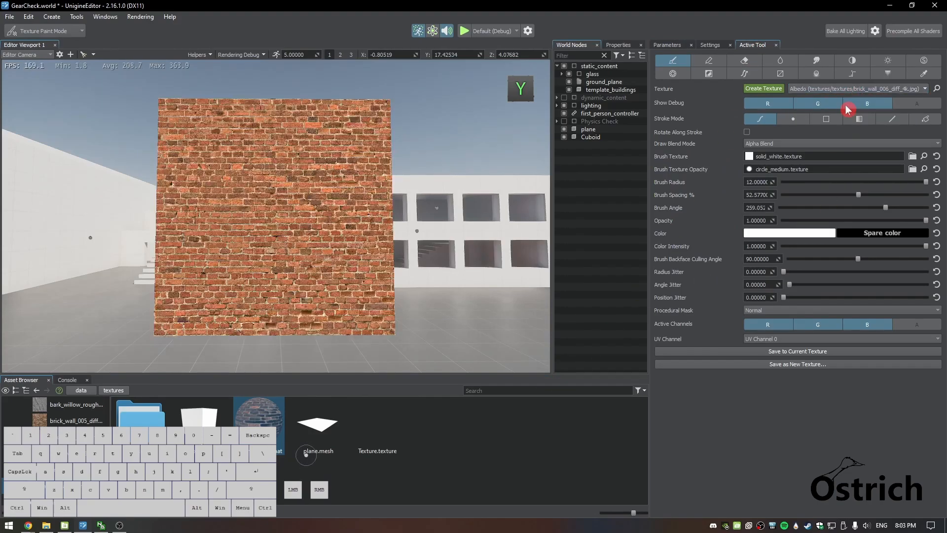
pyautogui.click(842, 92)
pyautogui.click(842, 92)
# Assign brick_wall_005_diff_4k.jpg from the nested textures folder as the Brush Texture
pyautogui.click(136, 423)
pyautogui.doubleClick(135, 422)
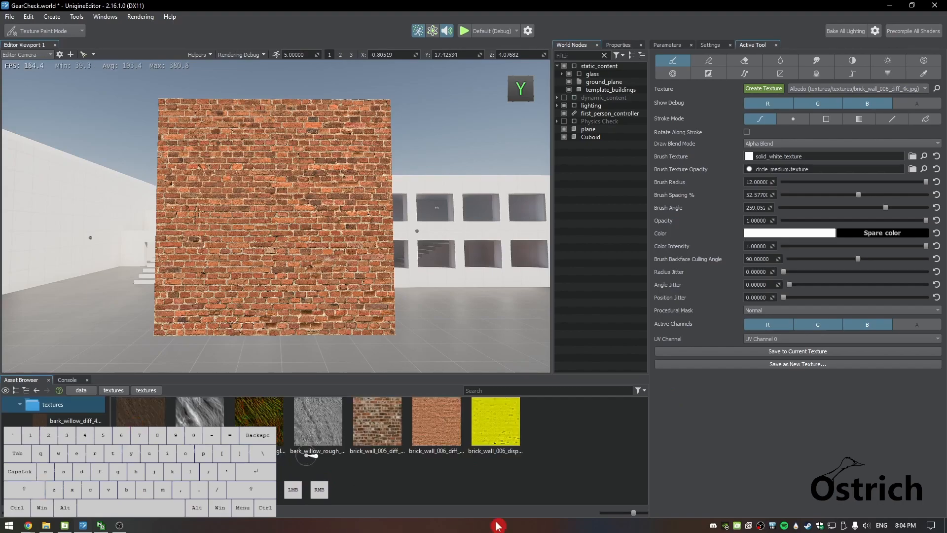
pyautogui.moveTo(474, 330); pyautogui.dragTo(476, 264, button='right')
pyautogui.press('d')
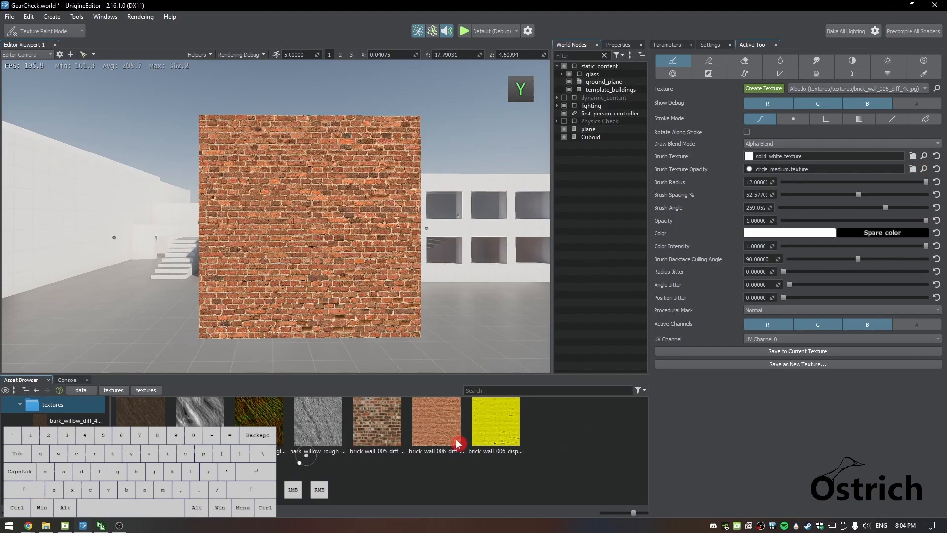
pyautogui.moveTo(379, 420); pyautogui.dragTo(378, 433)
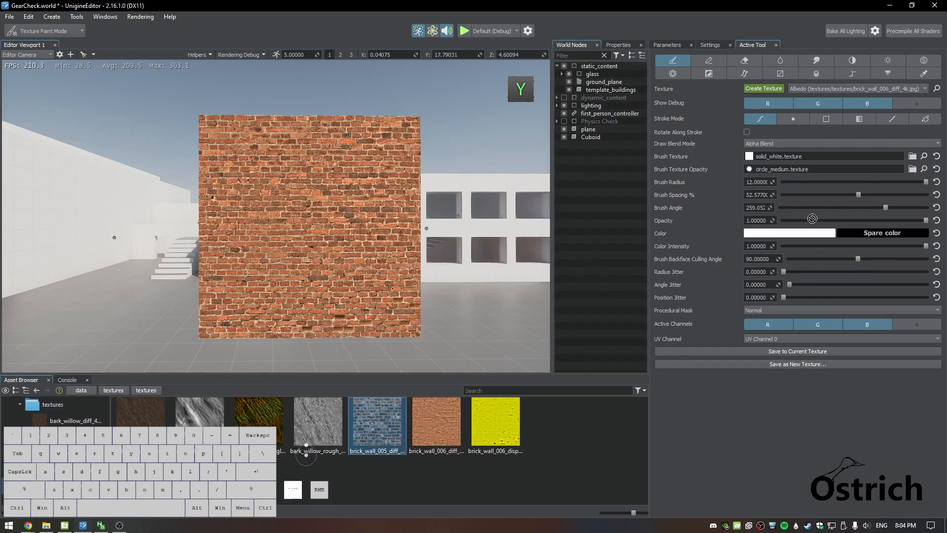
pyautogui.moveTo(401, 419); pyautogui.dragTo(402, 471)
pyautogui.moveTo(692, 163); pyautogui.dragTo(703, 171)
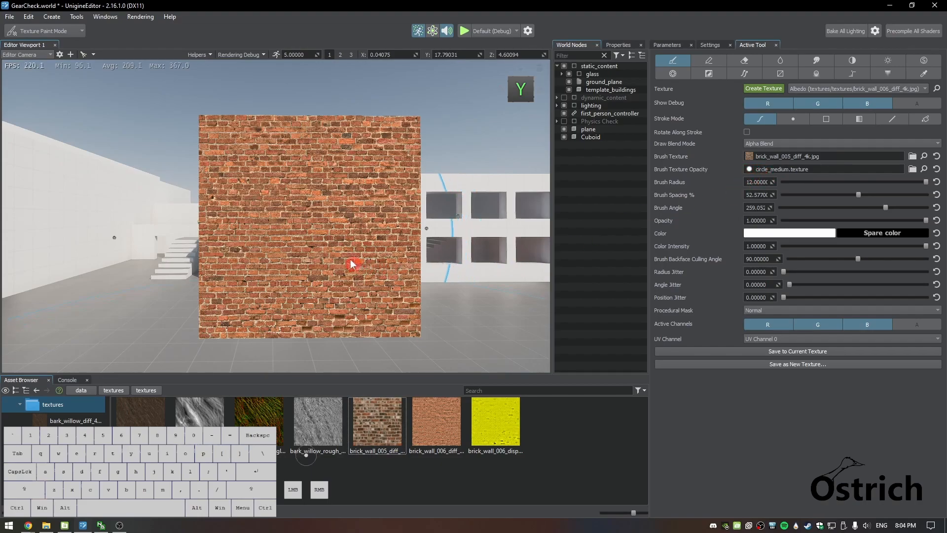
# Set the Brush Radius to 1, then paint a diagonal test stroke across the brick plane and undo it
pyautogui.moveTo(853, 186)
pyautogui.mouseDown()
pyautogui.moveTo(802, 184)
pyautogui.moveTo(816, 185)
pyautogui.mouseUp()
pyautogui.click(755, 182)
pyautogui.write('1')
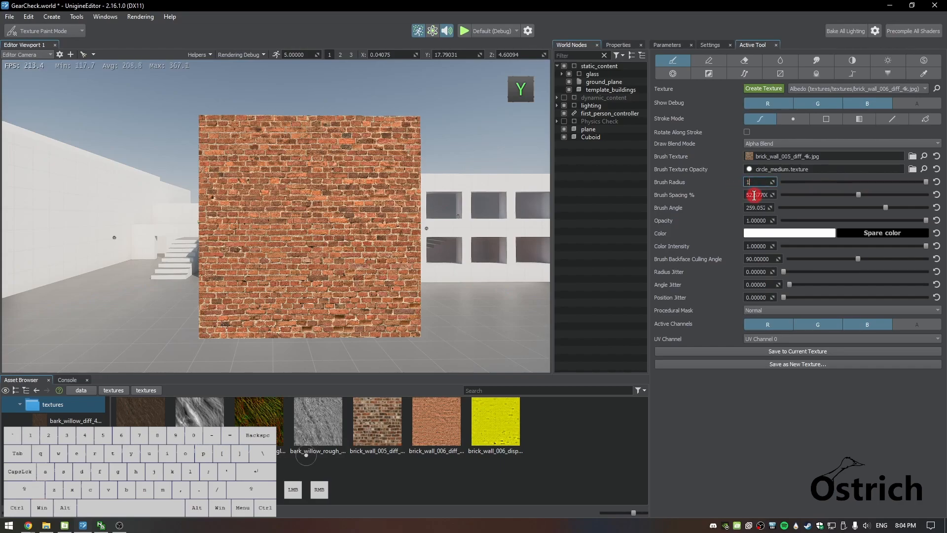
pyautogui.press('Return')
pyautogui.moveTo(220, 146)
pyautogui.mouseDown()
pyautogui.moveTo(385, 256)
pyautogui.moveTo(388, 287)
pyautogui.mouseUp()
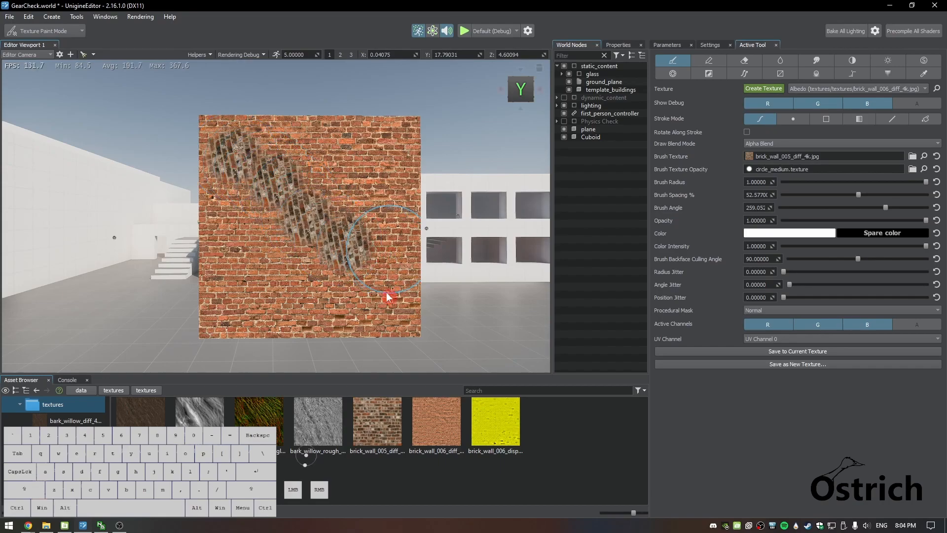
pyautogui.hotkey('ctrl', 'z')
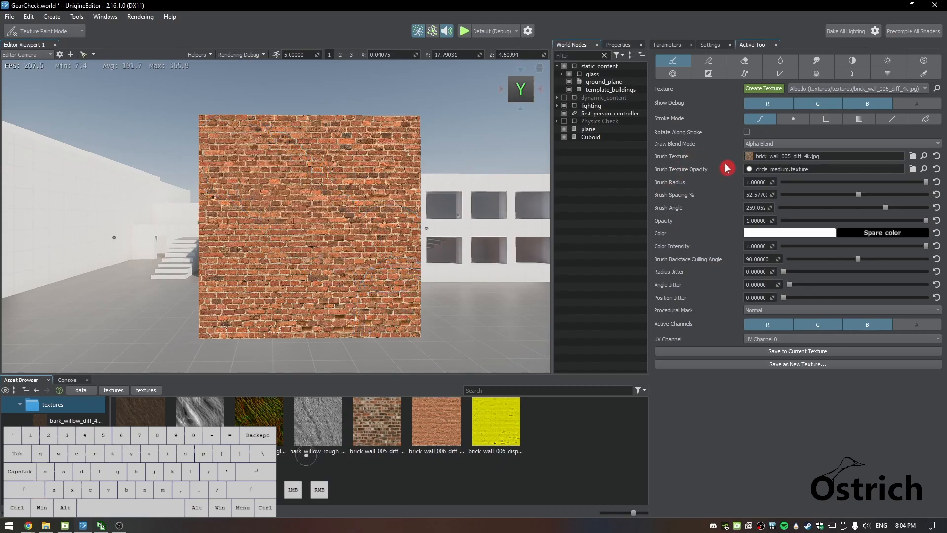
# Enable Rotate Along Stroke, then paint a test stroke across the middle of the plane and undo it
pyautogui.click(747, 132)
pyautogui.moveTo(262, 266)
pyautogui.mouseDown()
pyautogui.moveTo(243, 235)
pyautogui.moveTo(318, 218)
pyautogui.moveTo(386, 229)
pyautogui.moveTo(306, 186)
pyautogui.moveTo(245, 245)
pyautogui.moveTo(307, 212)
pyautogui.moveTo(376, 226)
pyautogui.mouseUp()
pyautogui.hotkey('ctrl', 'z')
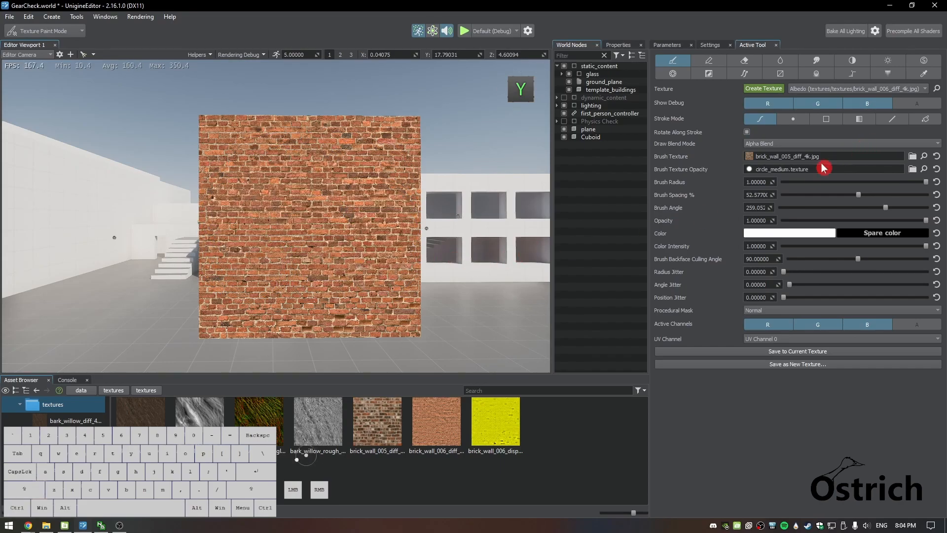
# Lower the Brush Spacing to about 8.25% and paint a looping brick stroke across the plane
pyautogui.moveTo(802, 193); pyautogui.dragTo(795, 195)
pyautogui.moveTo(232, 265)
pyautogui.mouseDown()
pyautogui.moveTo(332, 215)
pyautogui.moveTo(357, 169)
pyautogui.moveTo(340, 313)
pyautogui.mouseUp()
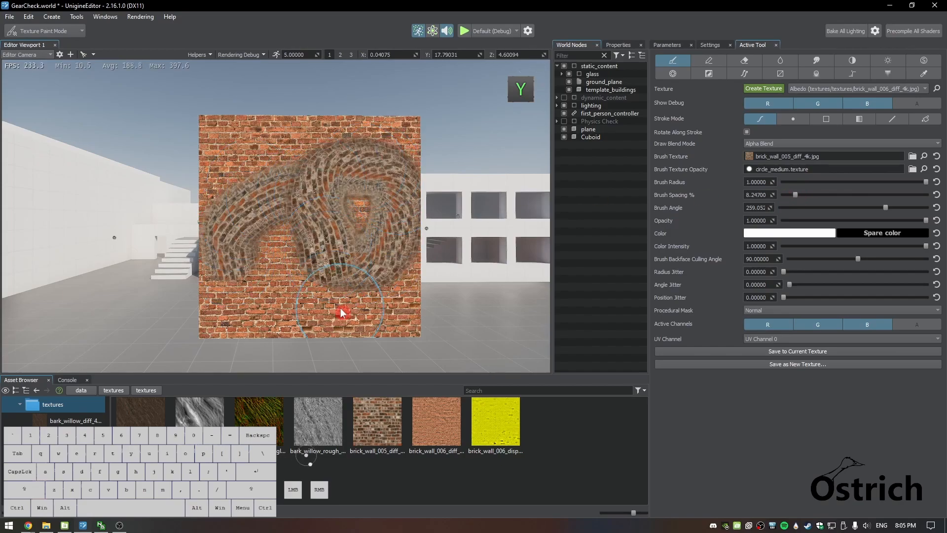
# Undo the looping stroke and switch the Stroke Mode to single dots, testing one brick stamp and undoing it
pyautogui.hotkey('ctrl', 'z')
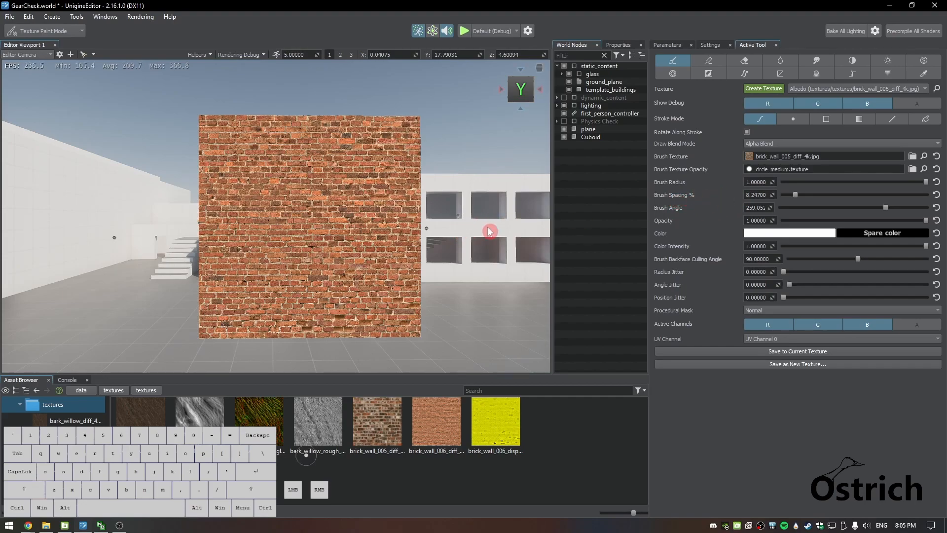
pyautogui.click(790, 120)
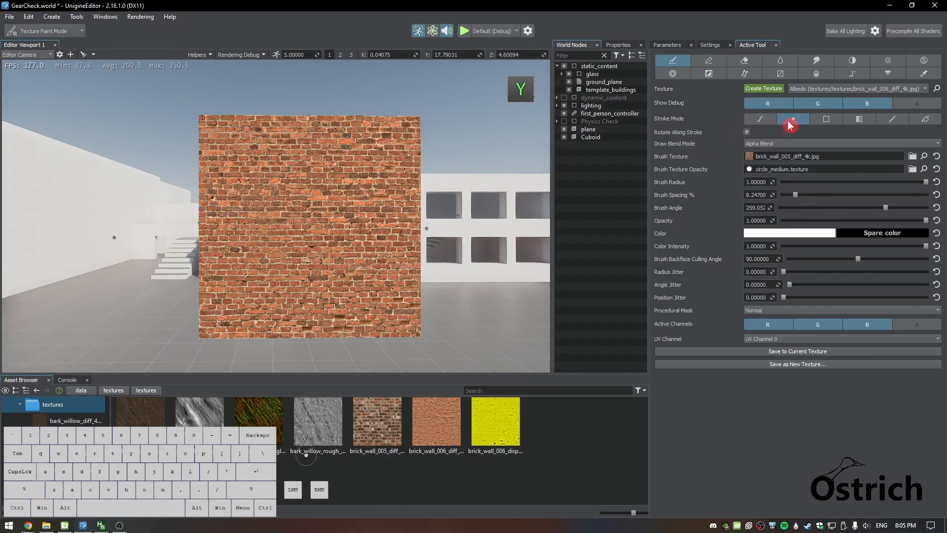
pyautogui.moveTo(256, 235)
pyautogui.mouseDown()
pyautogui.moveTo(257, 245)
pyautogui.moveTo(315, 213)
pyautogui.moveTo(355, 237)
pyautogui.moveTo(329, 261)
pyautogui.mouseUp()
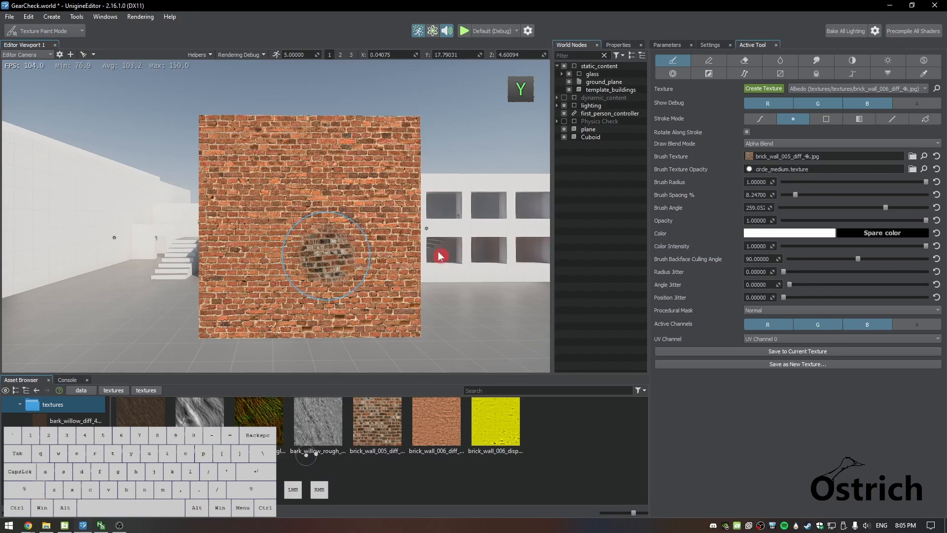
pyautogui.hotkey('ctrl', 'z')
# Disable Rotate Along Stroke, then place a test brick stamp on the plane and undo it
pyautogui.click(747, 133)
pyautogui.moveTo(256, 221)
pyautogui.mouseDown()
pyautogui.moveTo(238, 175)
pyautogui.moveTo(293, 241)
pyautogui.moveTo(370, 277)
pyautogui.moveTo(408, 317)
pyautogui.mouseUp()
pyautogui.hotkey('ctrl', 'z')
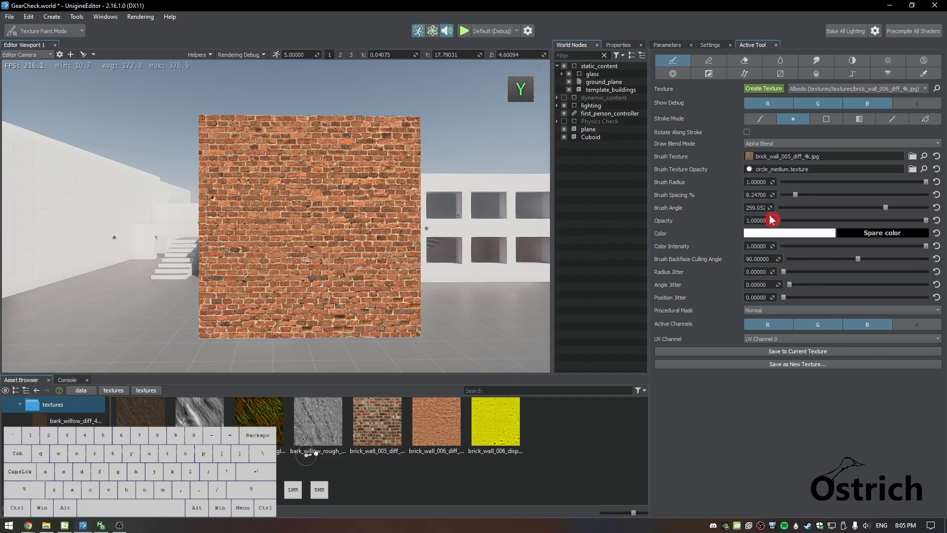
# Set the Brush Angle to 0 and stamp the brick texture near the plane's lower-right and upper-left corners
pyautogui.moveTo(810, 207); pyautogui.dragTo(646, 201)
pyautogui.moveTo(313, 223)
pyautogui.mouseDown()
pyautogui.moveTo(372, 225)
pyautogui.moveTo(396, 290)
pyautogui.mouseUp()
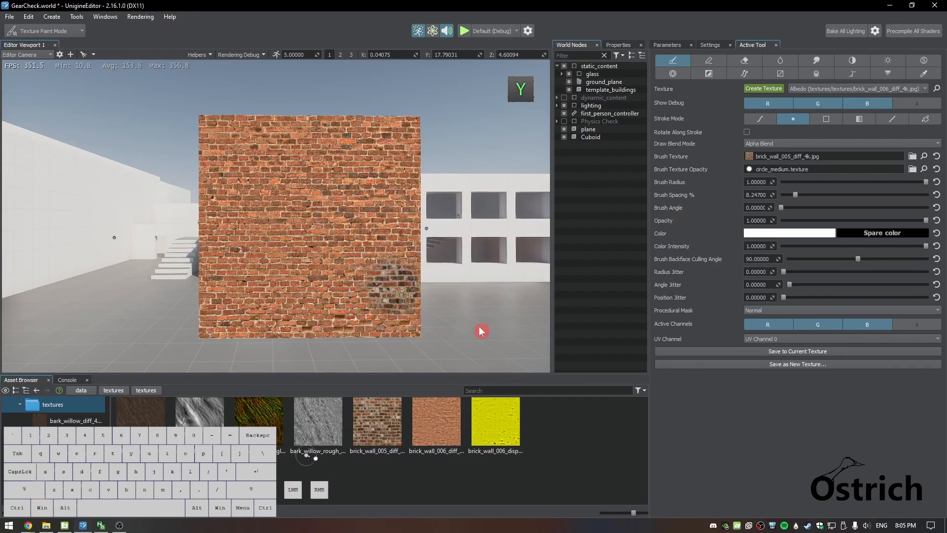
pyautogui.click(225, 155)
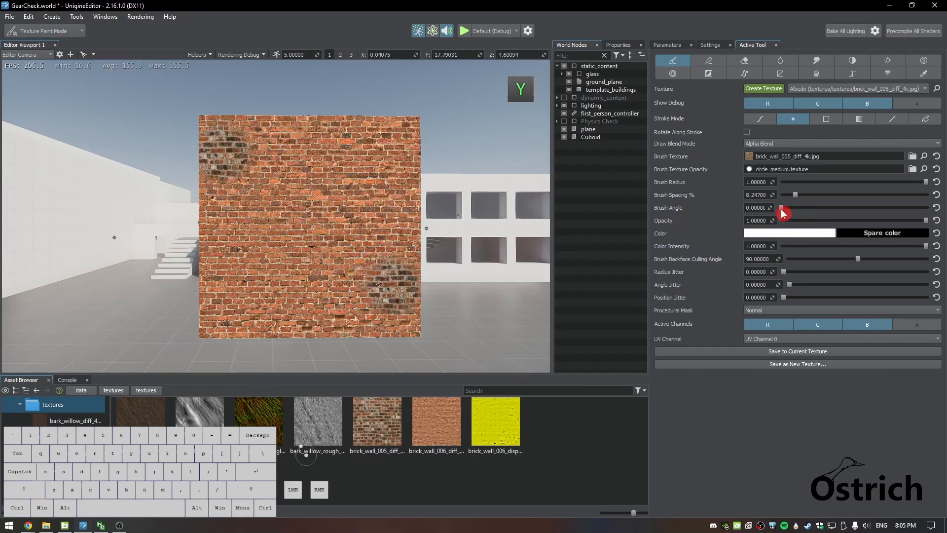
# Try a small brick stamp with a Brush Radius of about 0.22, then undo it and the two corner stamps
pyautogui.moveTo(804, 184); pyautogui.dragTo(816, 188)
pyautogui.moveTo(292, 256); pyautogui.dragTo(288, 256)
pyautogui.hotkey('ctrl', 'z')
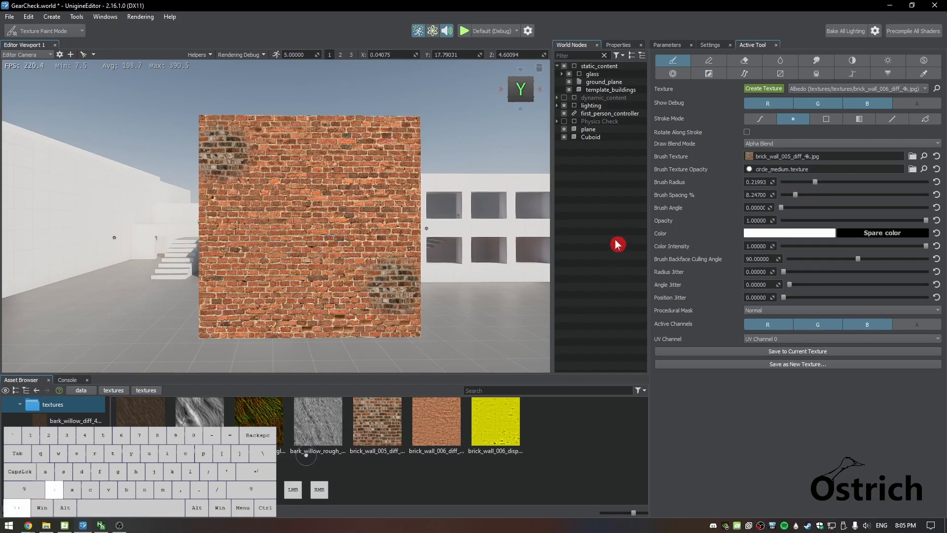
pyautogui.hotkey('ctrl', 'z')
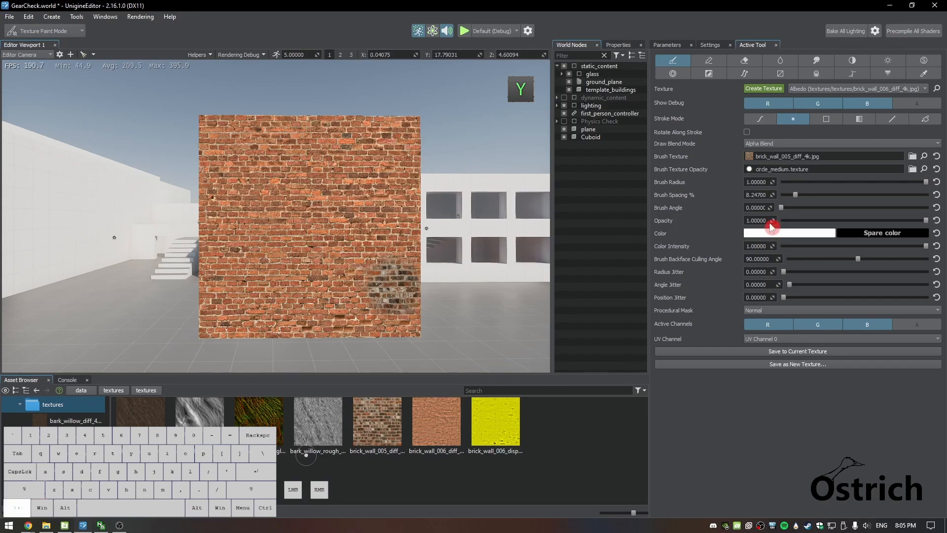
pyautogui.hotkey('ctrl', 'z')
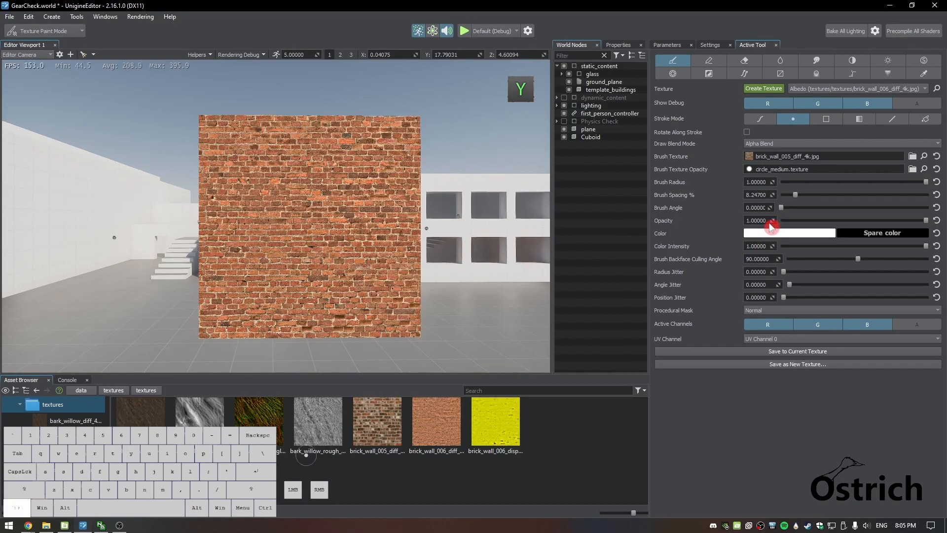
# Assign brush_dirt_1.texture from the core brushes folder as the Brush Texture Opacity
pyautogui.click(912, 170)
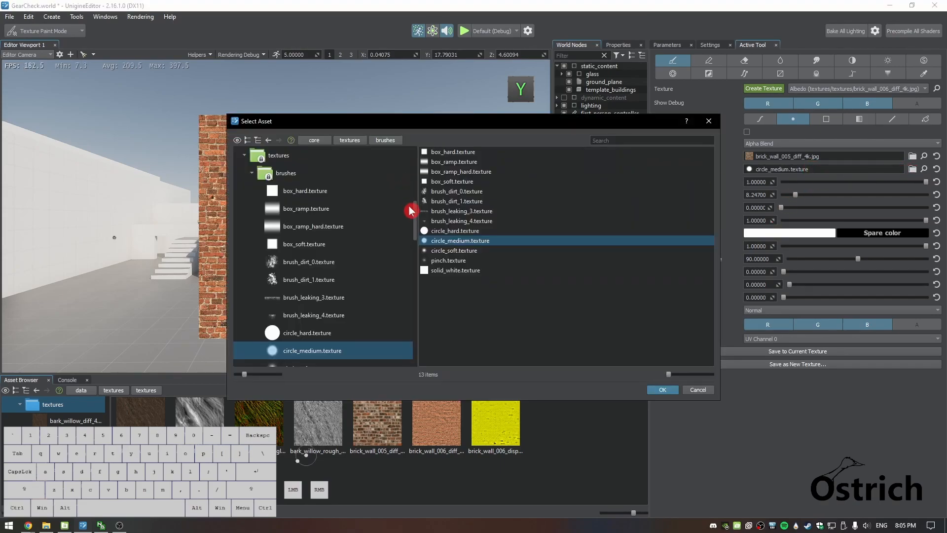
pyautogui.click(467, 202)
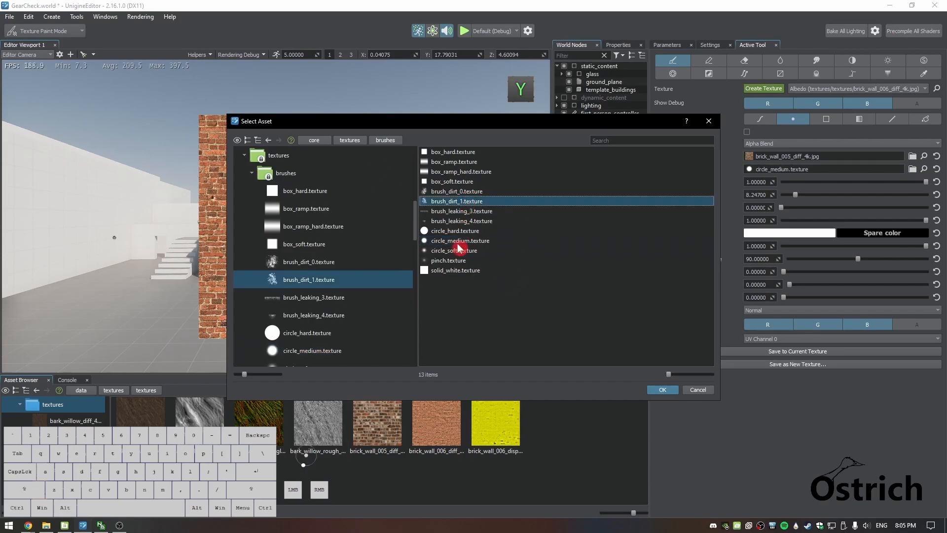
pyautogui.click(672, 391)
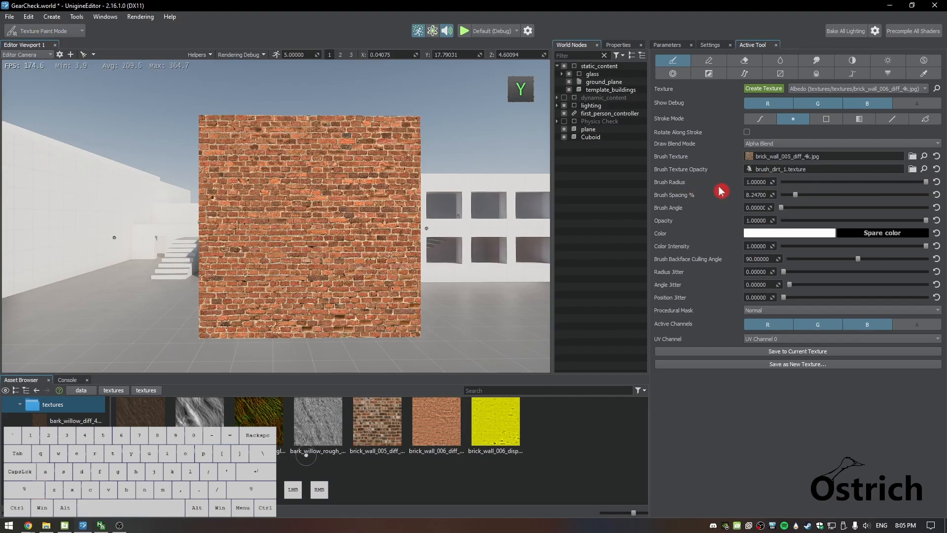
# Stamp dirt-shaped brick patches on the plane's upper-left, lower-left and right areas
pyautogui.moveTo(226, 153); pyautogui.dragTo(219, 158)
pyautogui.moveTo(242, 282); pyautogui.dragTo(237, 287)
pyautogui.moveTo(387, 208); pyautogui.dragTo(387, 208)
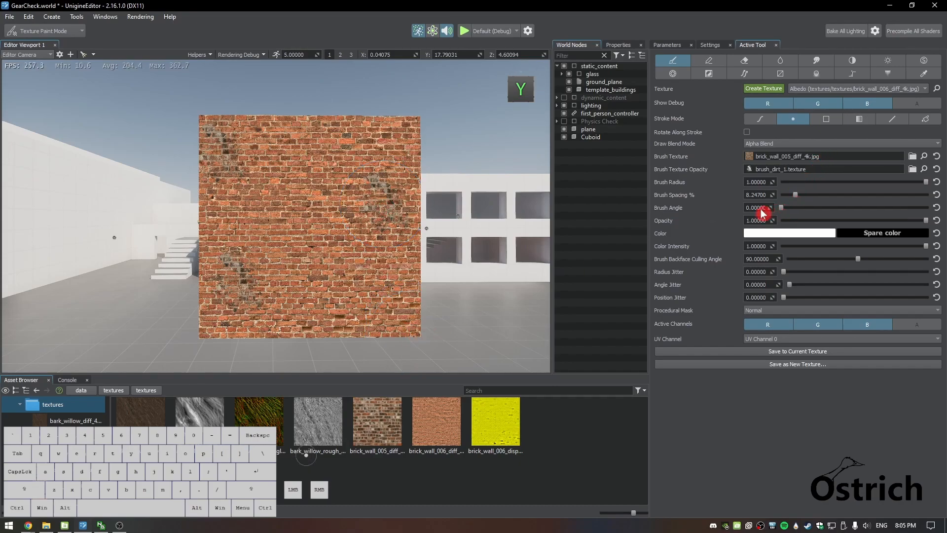
# Set the Brush Angle to 180 and the Brush Radius to 1.5 while stamping brick patches near the plane's centre, lower right and upper left
pyautogui.click(763, 209)
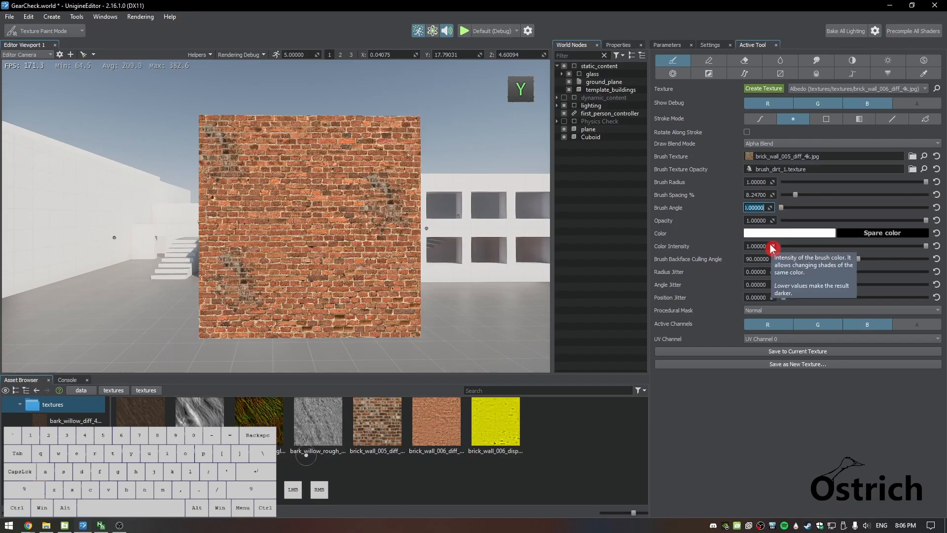
pyautogui.click(330, 197)
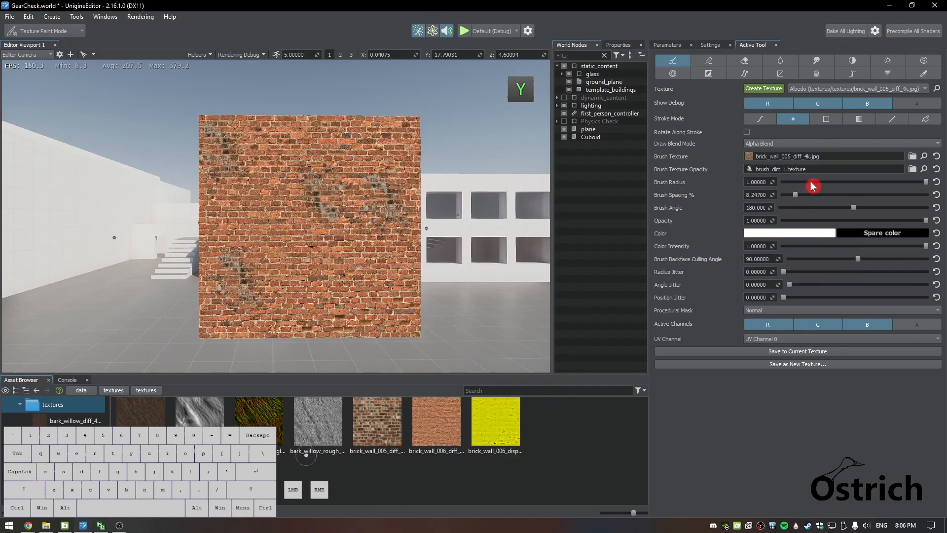
pyautogui.click(758, 182)
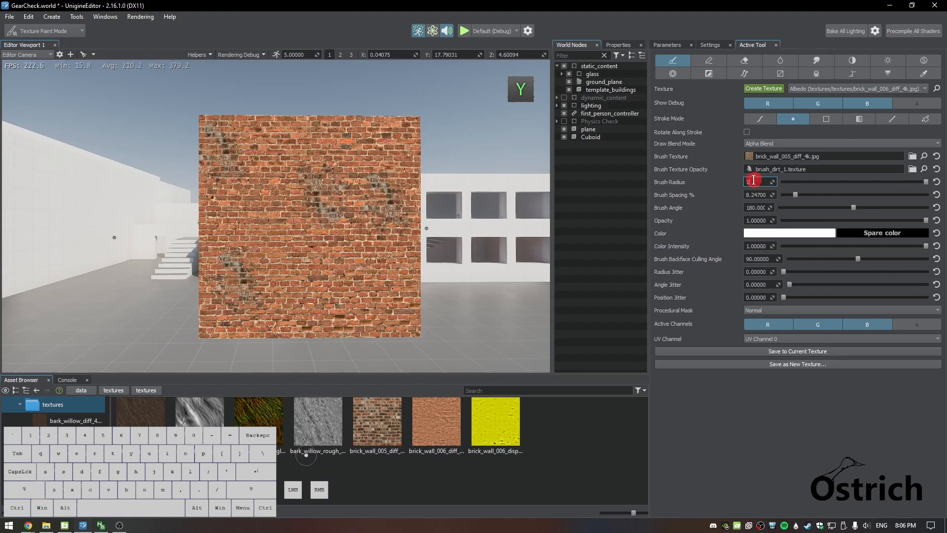
pyautogui.moveTo(380, 271); pyautogui.dragTo(387, 351)
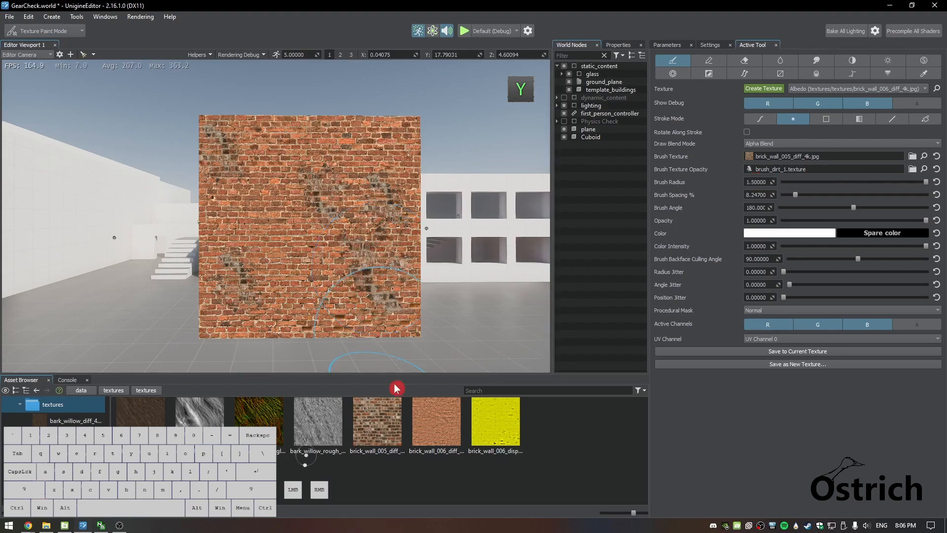
pyautogui.moveTo(243, 241); pyautogui.dragTo(232, 148)
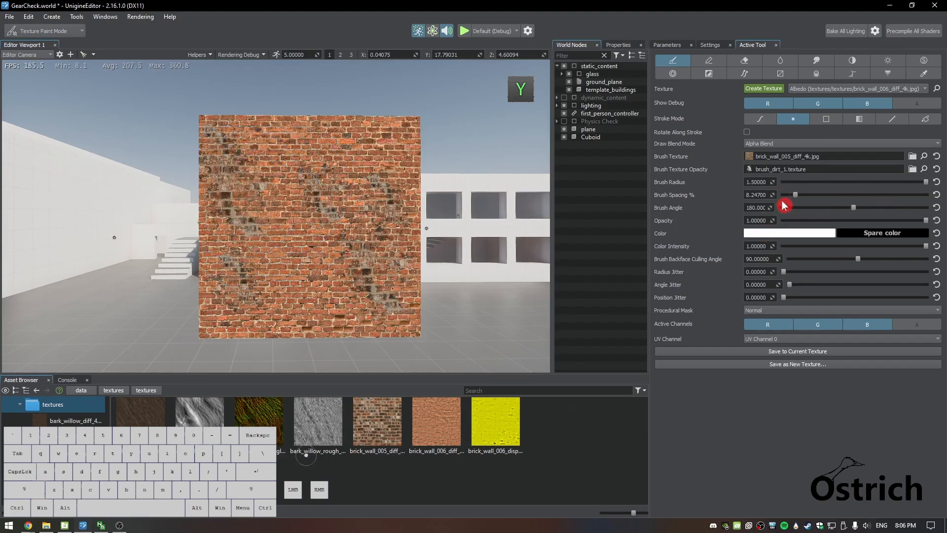
# Assign bark_willow_diff_4k.jpg as the Brush Texture and stamp bark patches across the plane, changing the Brush Angle to about 54.73
pyautogui.moveTo(141, 412)
pyautogui.mouseDown()
pyautogui.moveTo(742, 188)
pyautogui.moveTo(745, 157)
pyautogui.mouseUp()
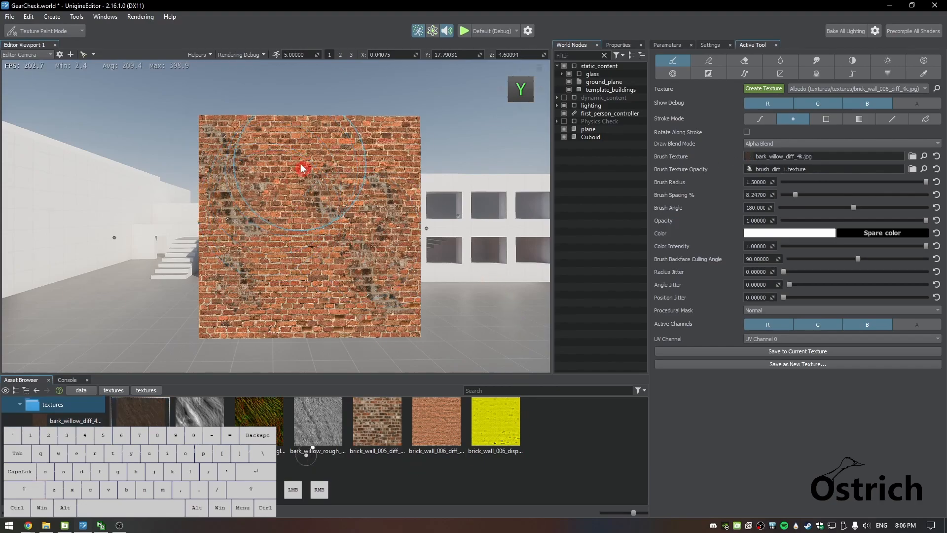
pyautogui.click(278, 174)
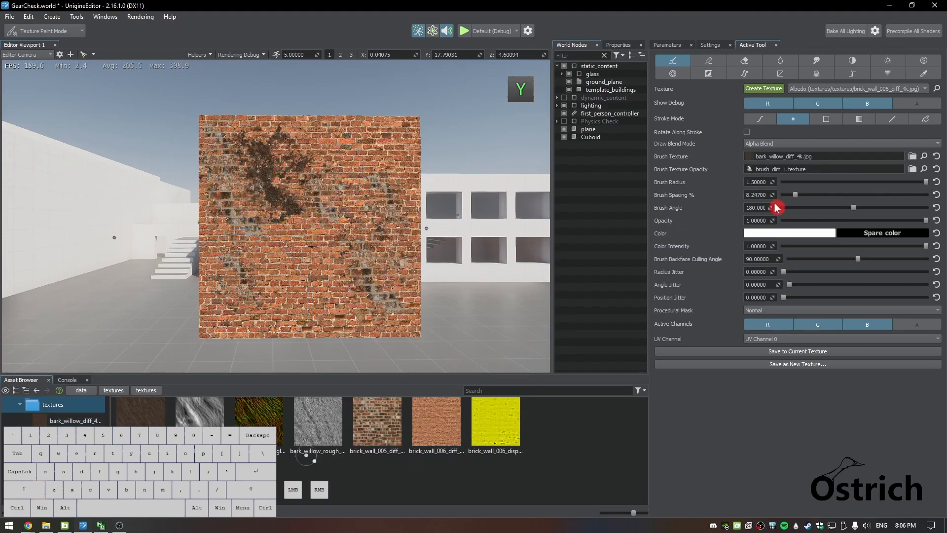
pyautogui.click(303, 313)
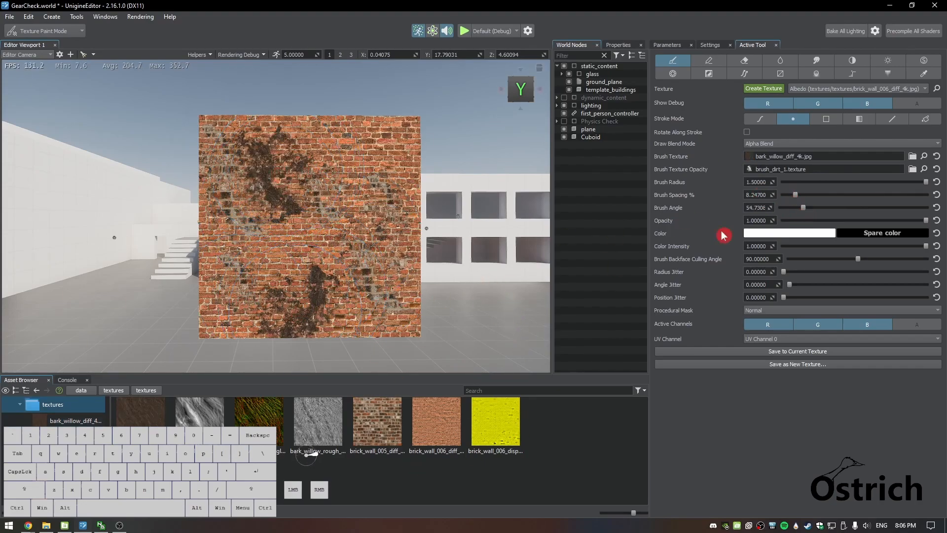
pyautogui.click(376, 227)
pyautogui.moveTo(368, 154)
pyautogui.mouseDown()
pyautogui.moveTo(353, 151)
pyautogui.moveTo(328, 170)
pyautogui.moveTo(311, 207)
pyautogui.mouseUp()
pyautogui.moveTo(224, 301)
pyautogui.mouseDown()
pyautogui.moveTo(239, 298)
pyautogui.moveTo(210, 300)
pyautogui.mouseUp()
# Reduce the Brush Radius, ending at about 1.03, and stamp smaller bark patches around the plane's centre and lower-right corner
pyautogui.moveTo(814, 188); pyautogui.dragTo(819, 187)
pyautogui.moveTo(251, 246); pyautogui.dragTo(271, 246)
pyautogui.moveTo(817, 182); pyautogui.dragTo(881, 182)
pyautogui.click(314, 247)
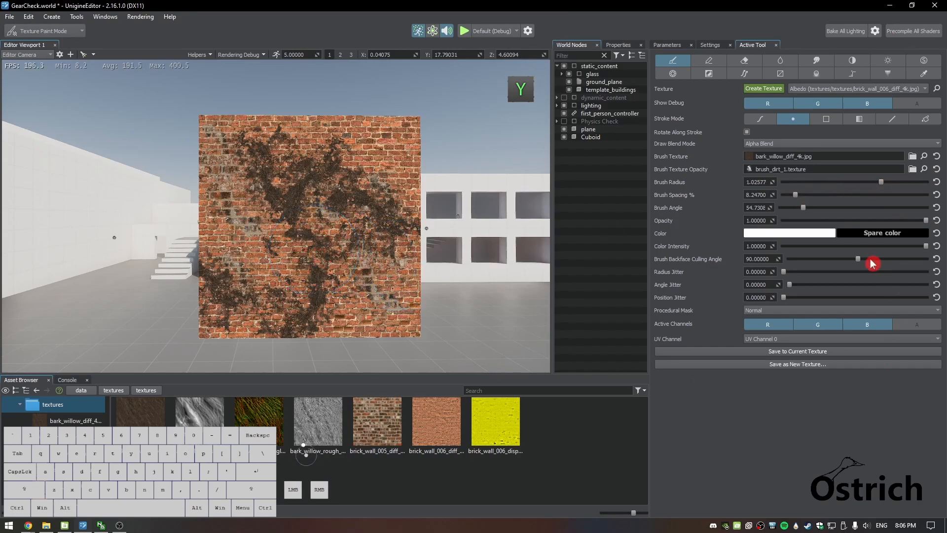
pyautogui.click(383, 330)
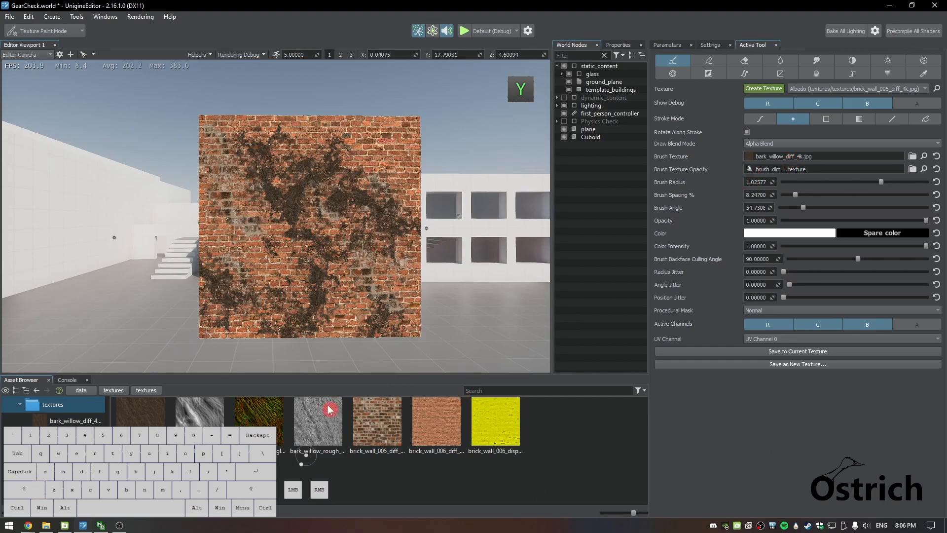
# Assign brick_wall_005_diff_4k.jpg as the Brush Texture and stamp brick patches on the plane's upper-right corner and centre
pyautogui.moveTo(368, 428); pyautogui.dragTo(732, 212)
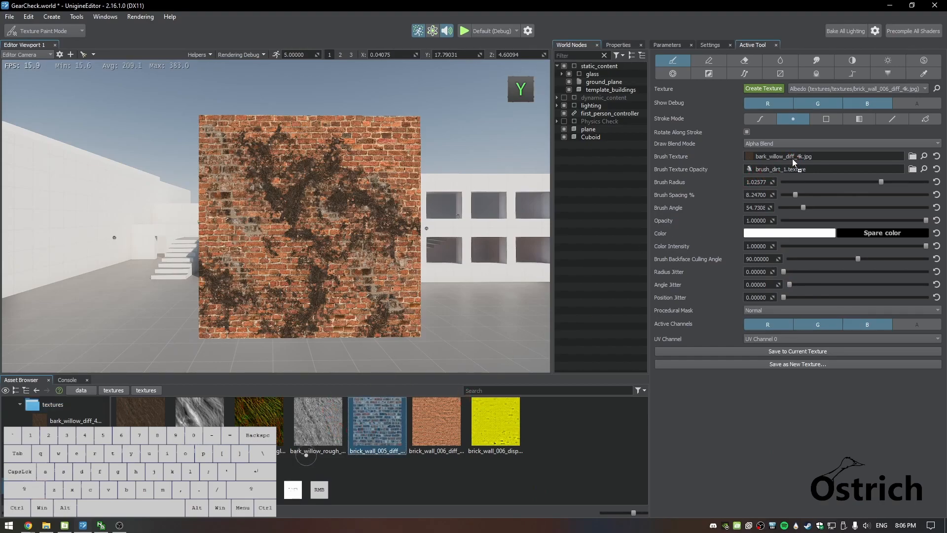
pyautogui.moveTo(792, 158); pyautogui.dragTo(792, 158)
pyautogui.moveTo(371, 167)
pyautogui.mouseDown()
pyautogui.moveTo(396, 153)
pyautogui.moveTo(361, 134)
pyautogui.moveTo(404, 133)
pyautogui.mouseUp()
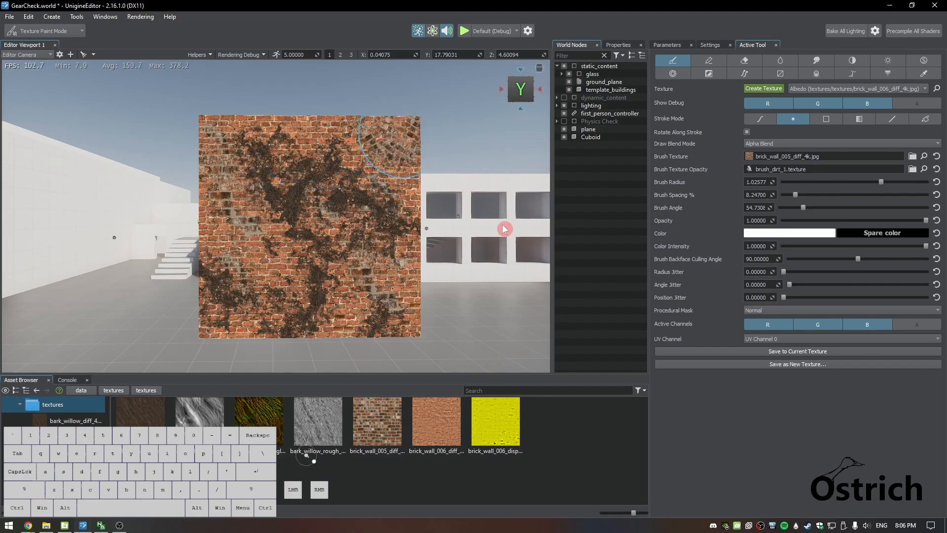
pyautogui.moveTo(291, 252)
pyautogui.mouseDown()
pyautogui.moveTo(275, 232)
pyautogui.moveTo(299, 220)
pyautogui.mouseUp()
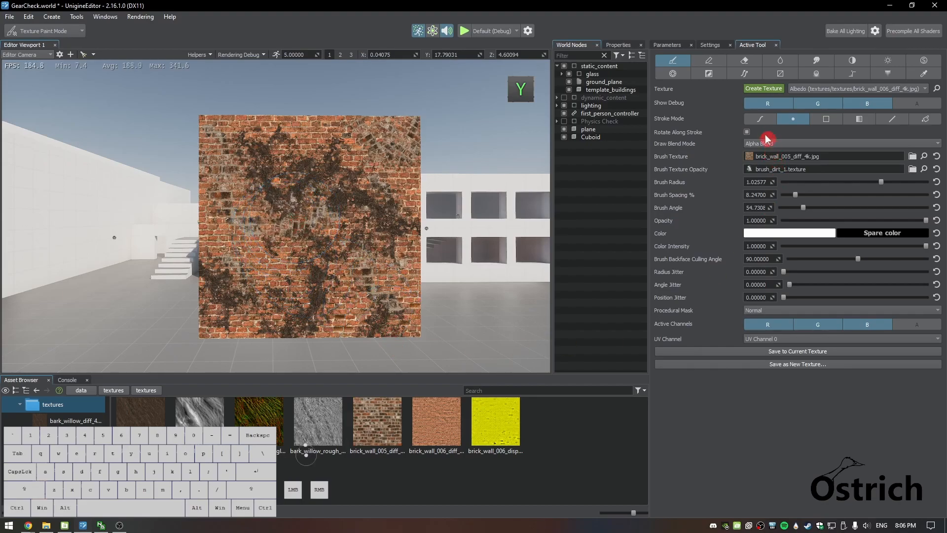
# Disable Rotate Along Stroke, set the Brush Angle to 0, and save the world
pyautogui.click(747, 133)
pyautogui.moveTo(802, 212); pyautogui.dragTo(643, 214)
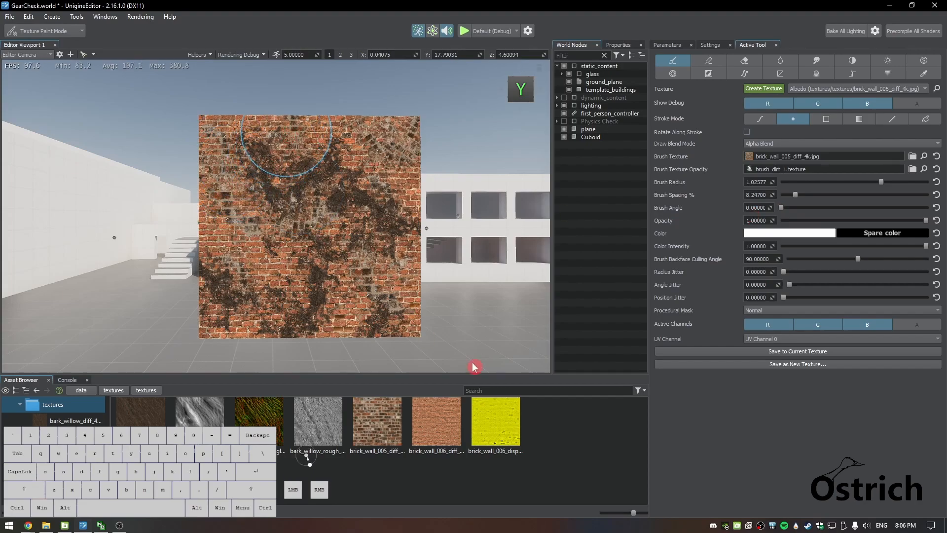
pyautogui.hotkey('ctrl', 's')
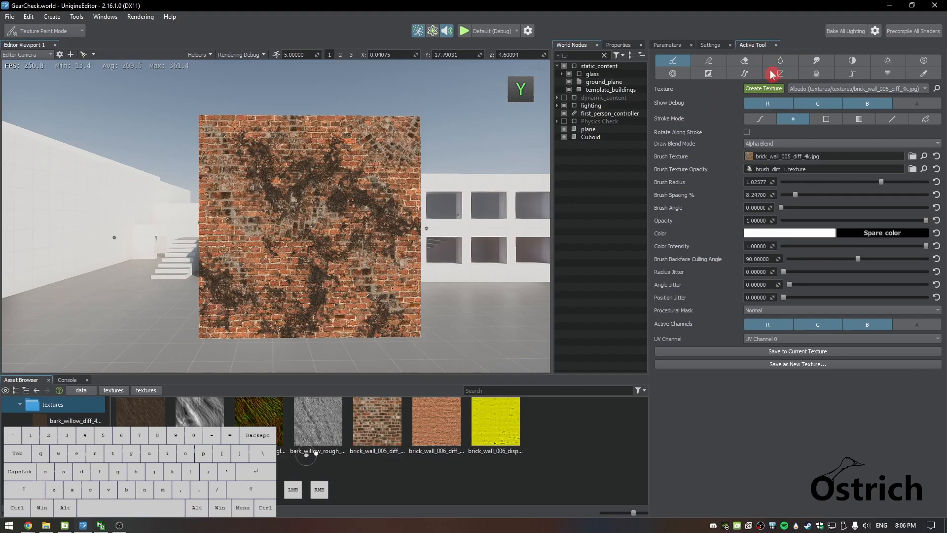
# Save the painted image as a new texture named Wall_dirty_albedo in the nested data/textures/textures folder
pyautogui.click(796, 365)
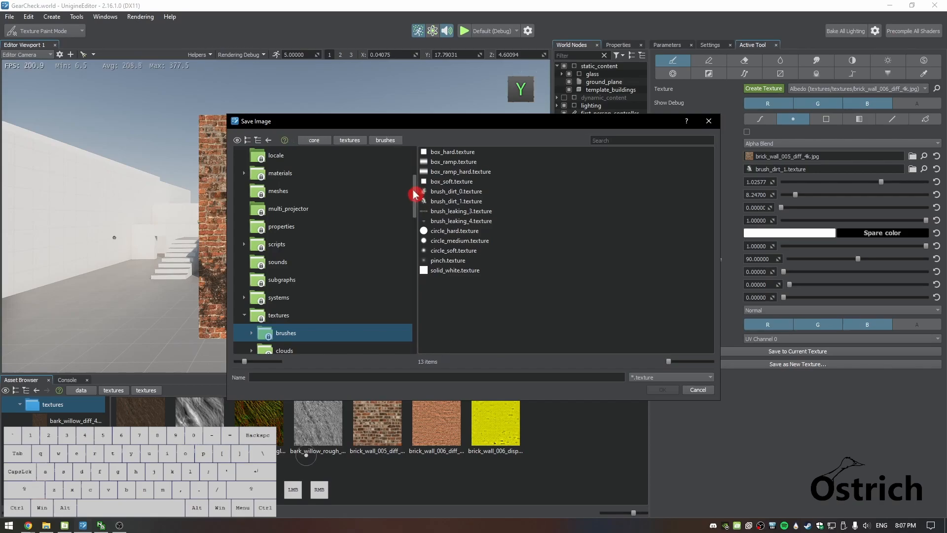
pyautogui.moveTo(414, 191); pyautogui.dragTo(403, 124)
pyautogui.click(252, 181)
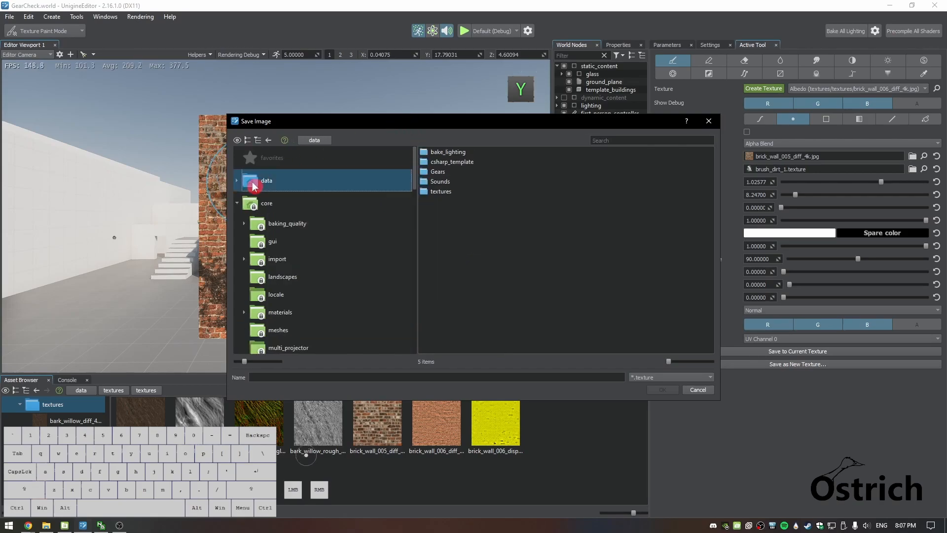
pyautogui.doubleClick(450, 191)
pyautogui.doubleClick(449, 153)
pyautogui.click(370, 376)
pyautogui.write('Wall_dirty_')
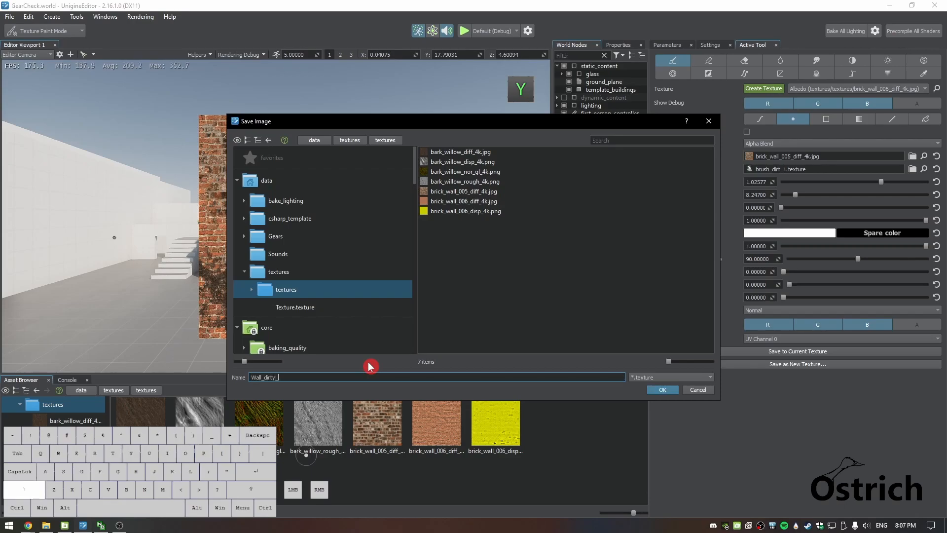
pyautogui.write('albedo')
pyautogui.press('Return')
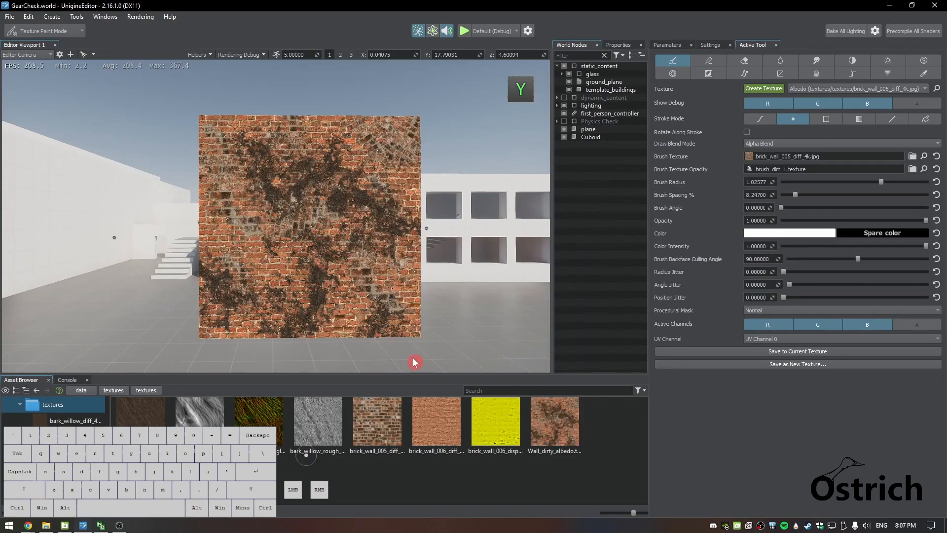
# Select the plane, switch from Texture Paint Mode to Object Mode, and show the plane's node parameters
pyautogui.click(593, 131)
pyautogui.click(69, 31)
pyautogui.click(49, 38)
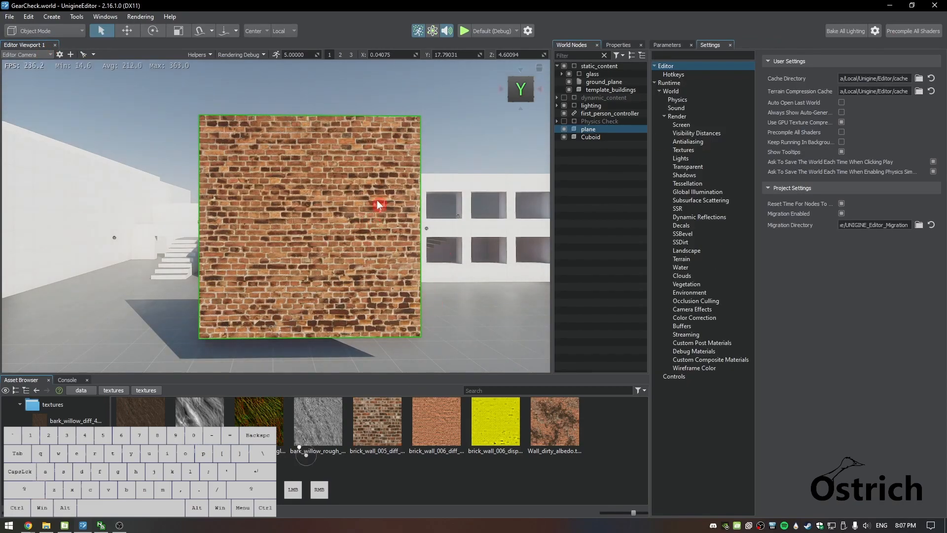
pyautogui.click(668, 45)
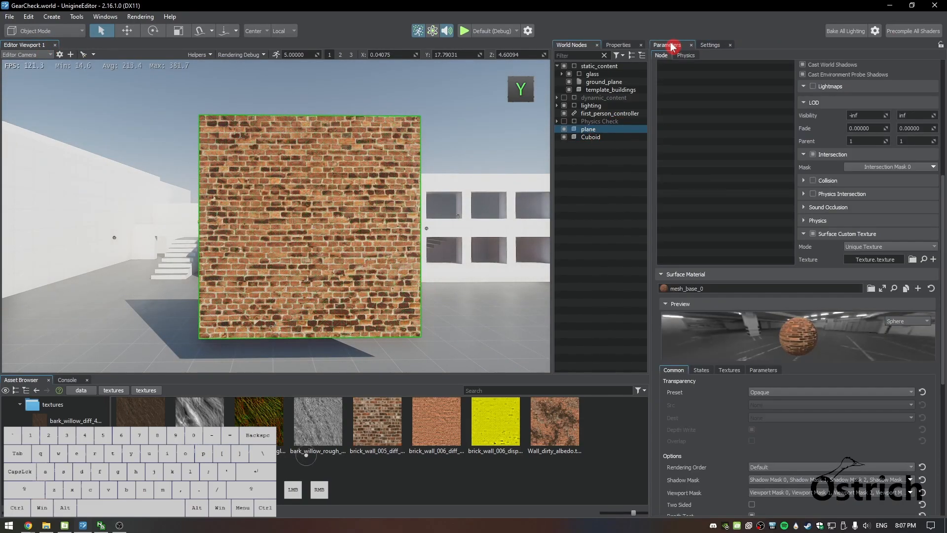
pyautogui.moveTo(362, 238); pyautogui.dragTo(442, 237, button='right')
pyautogui.press('s')
pyautogui.press('a')
pyautogui.press('w')
pyautogui.press('d')
pyautogui.press('s')
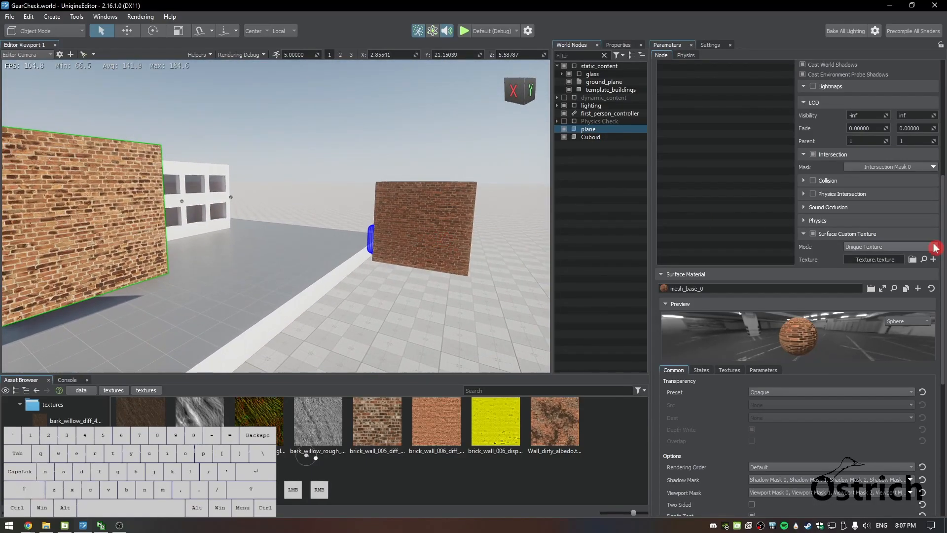
# Disable the plane's Surface Custom Texture and assign Wall_dirty_albedo.texture as the Albedo texture of its mesh_base_0 material
pyautogui.click(813, 234)
pyautogui.moveTo(391, 258); pyautogui.dragTo(299, 268, button='right')
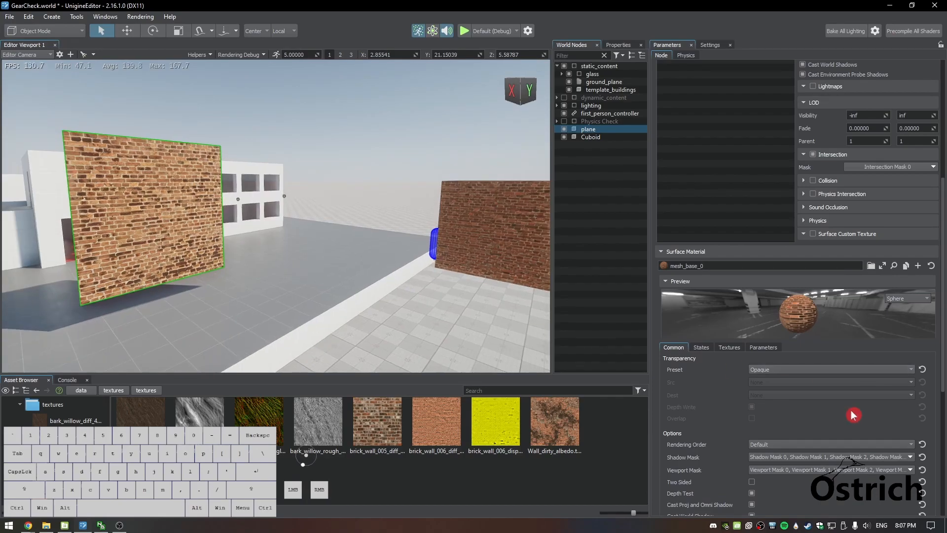
pyautogui.scroll(-3, 854, 415)
pyautogui.click(730, 259)
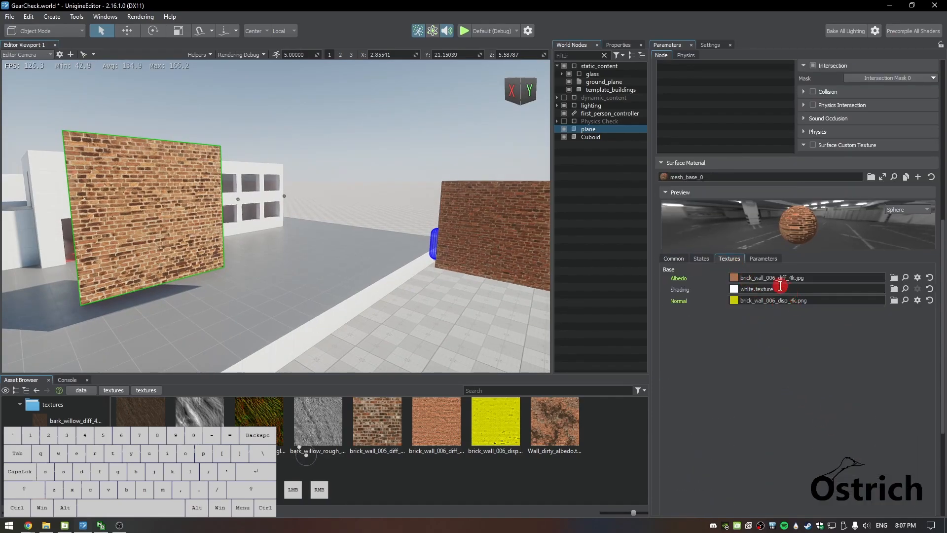
pyautogui.moveTo(546, 440); pyautogui.dragTo(759, 277)
# Examine the painted dirt on the plane's brick surface up close and from several angles
pyautogui.moveTo(321, 292); pyautogui.dragTo(181, 287, button='right')
pyautogui.press('w')
pyautogui.press('d')
pyautogui.press('s')
pyautogui.press('w')
pyautogui.press('d')
pyautogui.press('a')
pyautogui.press('s')
pyautogui.press('d')
pyautogui.hotkey('shift', 'w')
pyautogui.moveTo(235, 297); pyautogui.dragTo(225, 271, button='right')
pyautogui.press('w')
pyautogui.press('s')
pyautogui.moveTo(204, 158); pyautogui.dragTo(321, 235, button='right')
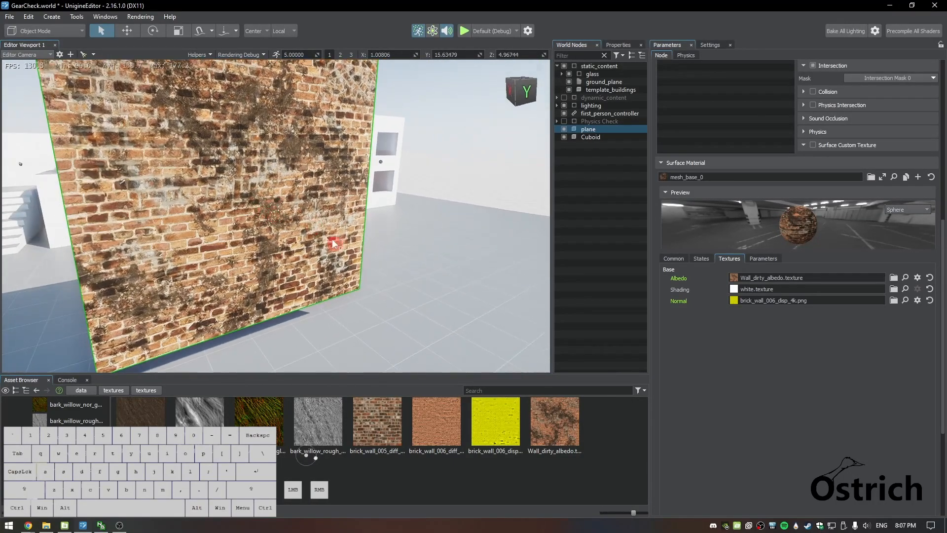
pyautogui.moveTo(223, 197)
pyautogui.mouseDown(button='right')
pyautogui.moveTo(208, 165)
pyautogui.moveTo(235, 185)
pyautogui.mouseUp(button='right')
pyautogui.press('w')
pyautogui.press('s')
pyautogui.moveTo(360, 267); pyautogui.dragTo(348, 237, button='right')
pyautogui.press('e')
pyautogui.press('w')
pyautogui.moveTo(341, 268)
pyautogui.mouseDown(button='right')
pyautogui.moveTo(347, 276)
pyautogui.moveTo(347, 261)
pyautogui.mouseUp(button='right')
pyautogui.press('s')
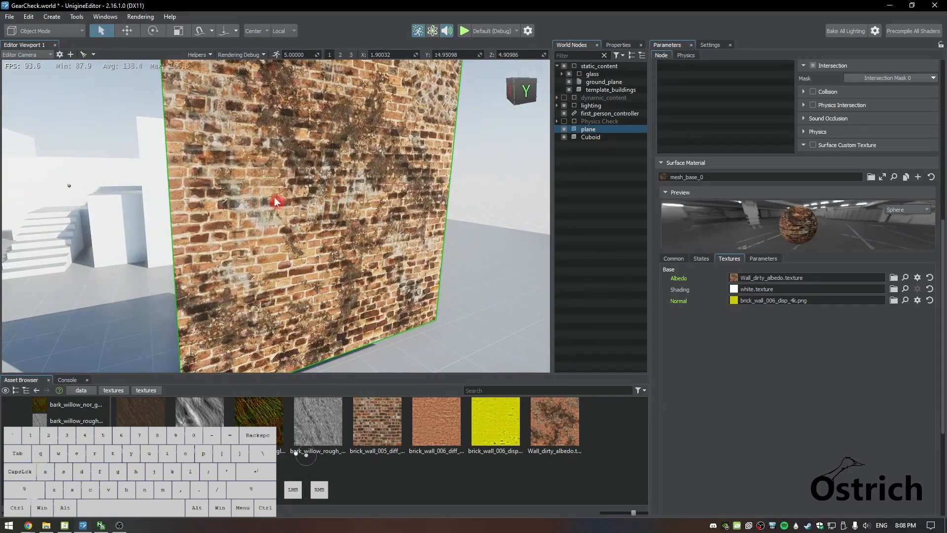
# Inspect the stamped brick patches in the plane's upper-right corner up close, then view the whole plane from the front
pyautogui.moveTo(449, 160); pyautogui.dragTo(341, 213, button='right')
pyautogui.press('w')
pyautogui.press('e')
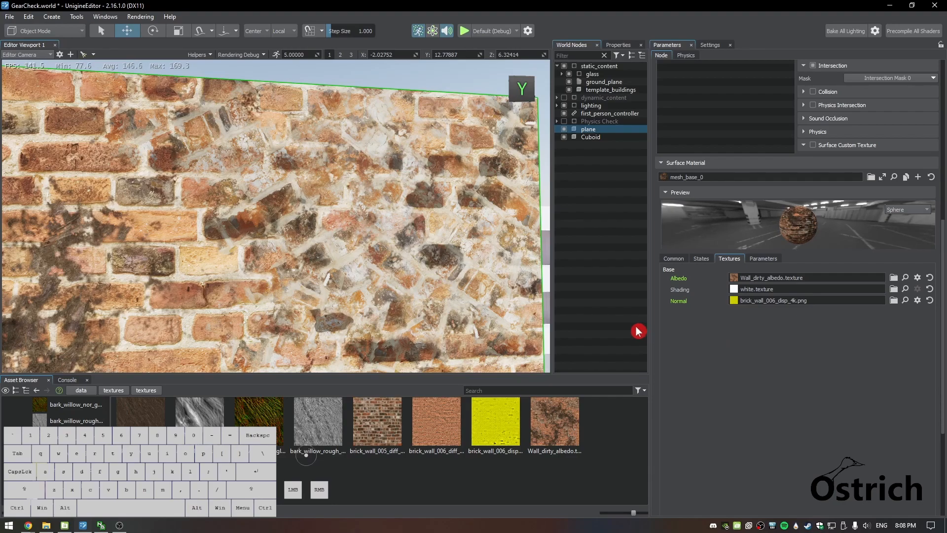
pyautogui.press('s')
pyautogui.press('a')
pyautogui.moveTo(318, 277)
pyautogui.mouseDown(button='right')
pyautogui.moveTo(310, 288)
pyautogui.moveTo(321, 300)
pyautogui.moveTo(318, 286)
pyautogui.mouseUp(button='right')
pyautogui.press('s')
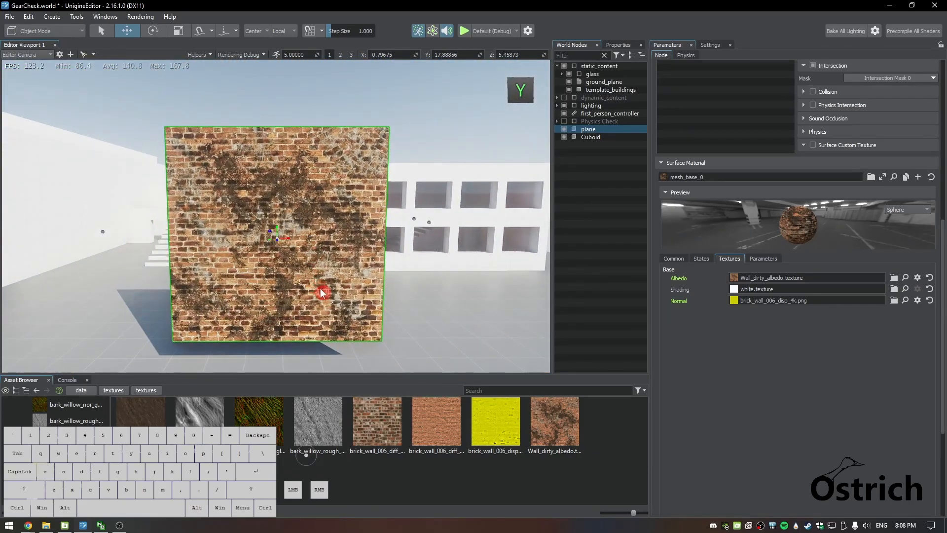